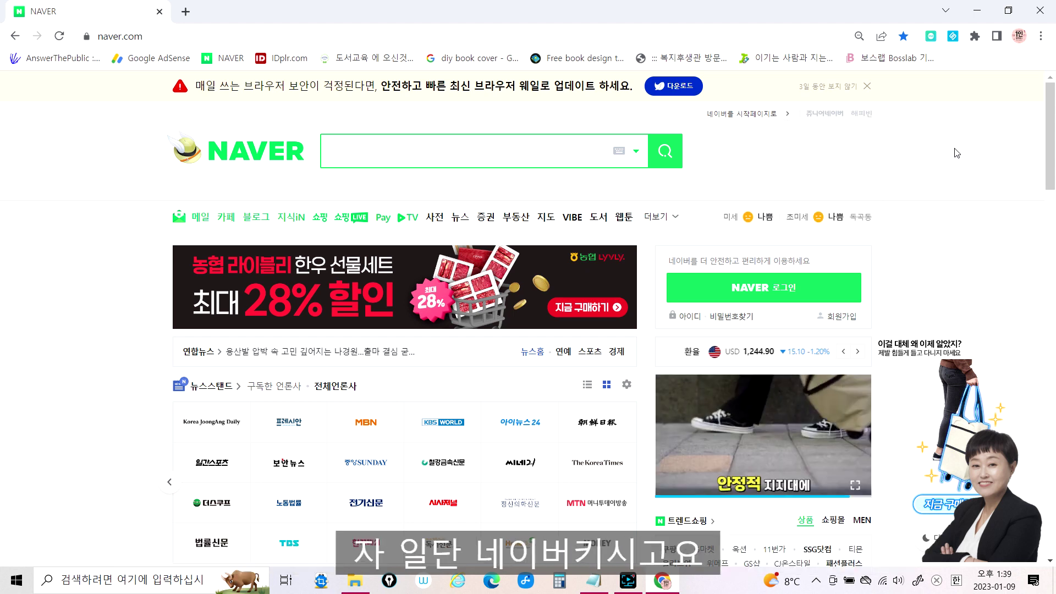
Search Naver for "어도비 일러스트레이터" and open the Adobe Korea homepage from the results
left_click(341, 151)
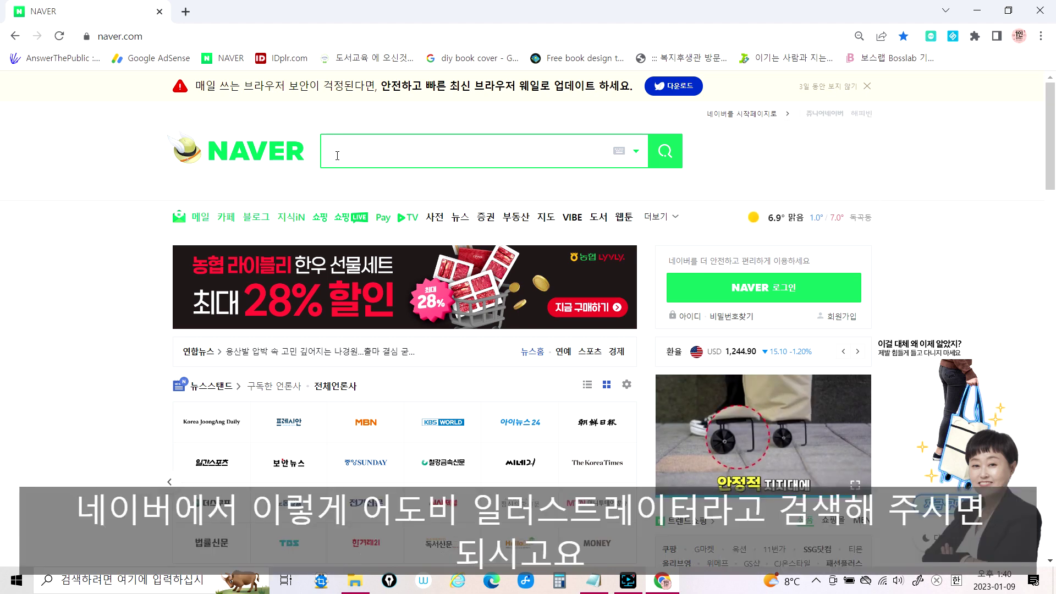
type("어도비 일러스트레이터")
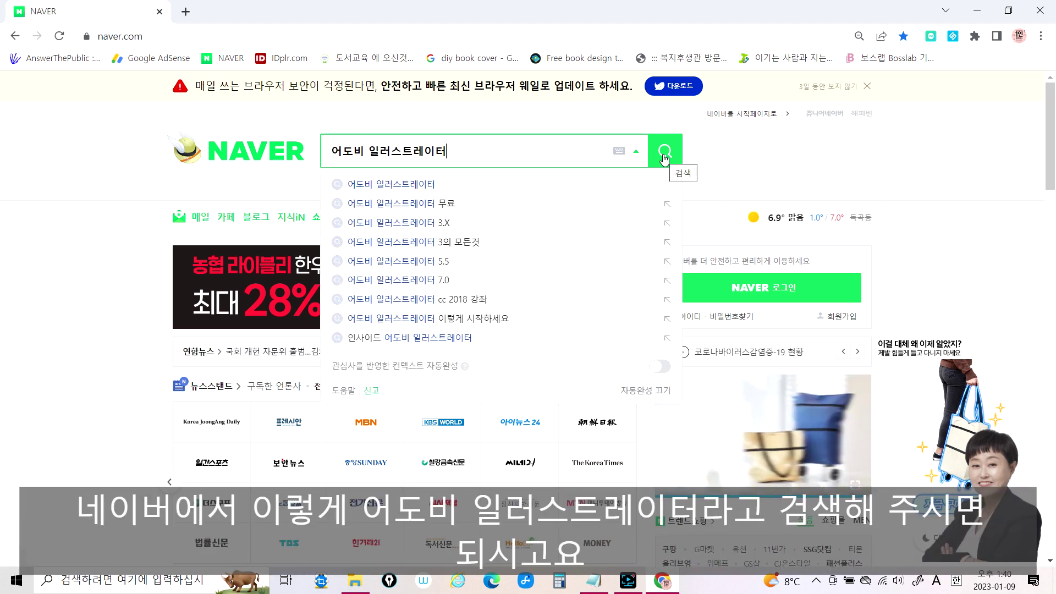
left_click(664, 157)
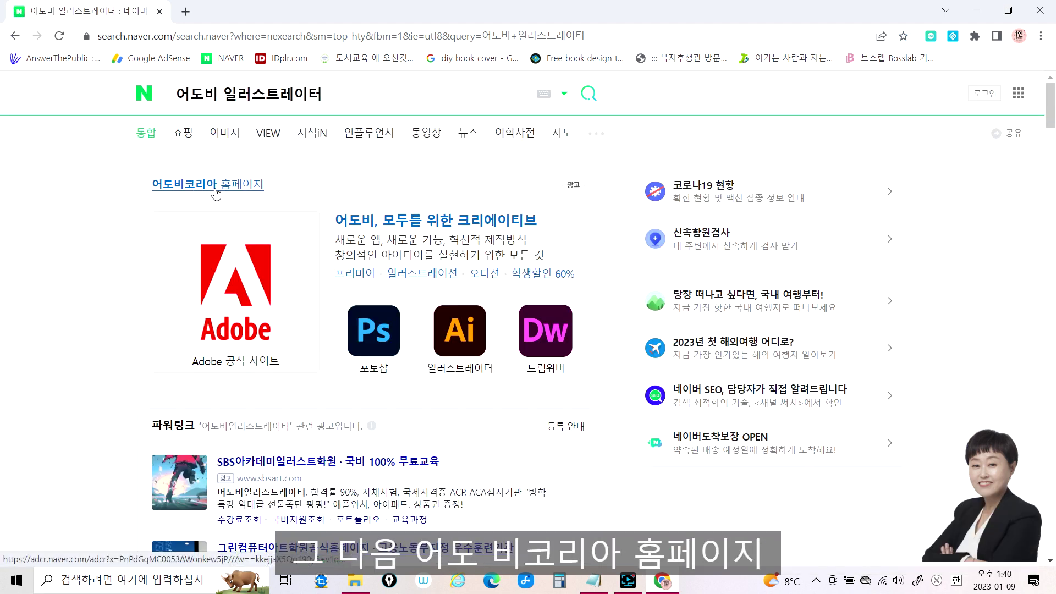
left_click(216, 190)
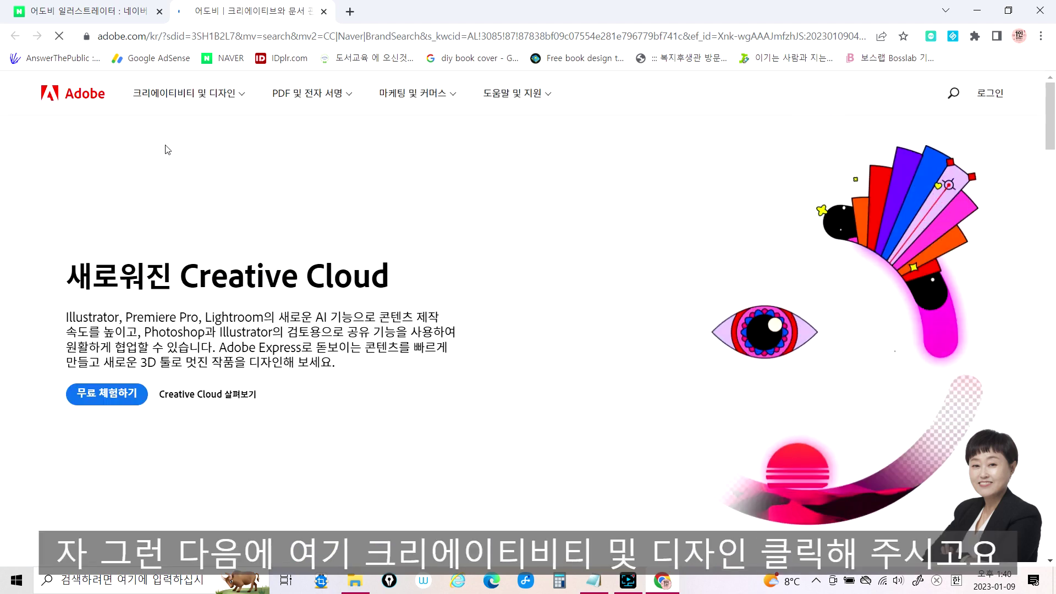
Go to the Illustrator product page on the Adobe site and open its free trial sign-up
left_click(187, 99)
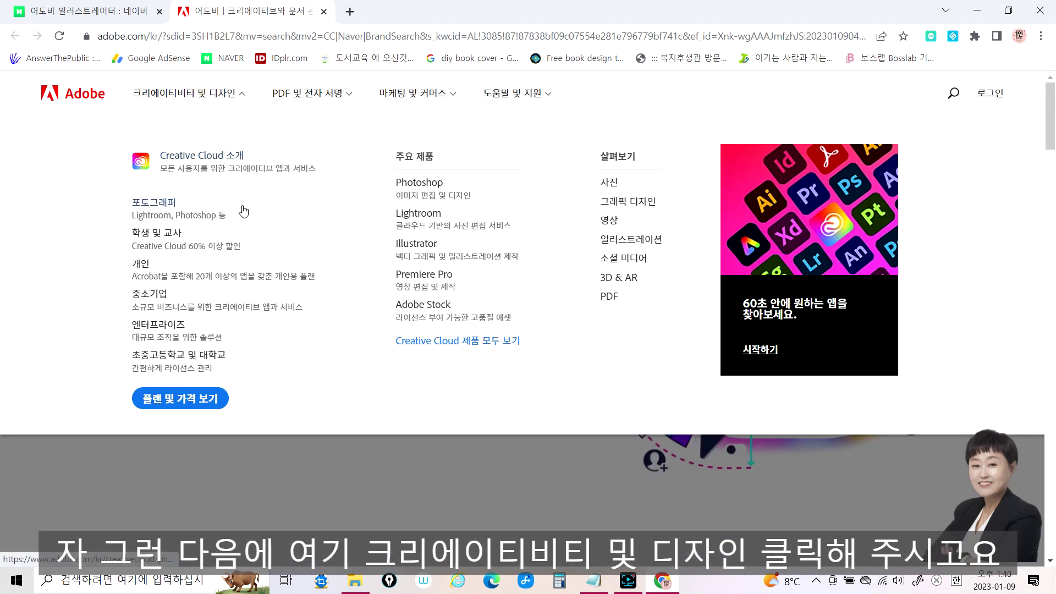
left_click(419, 245)
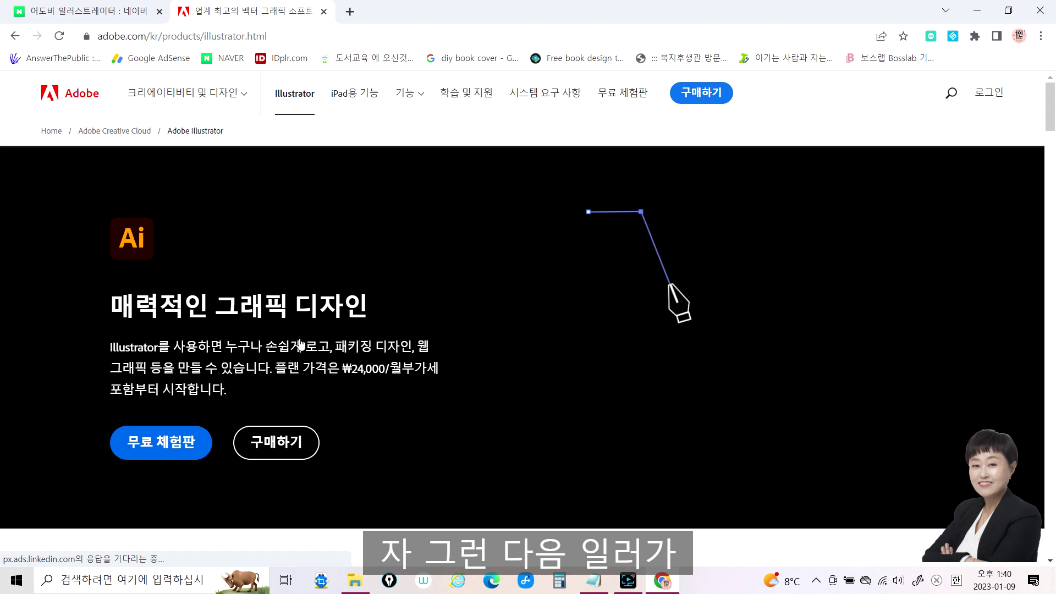
left_click(134, 448)
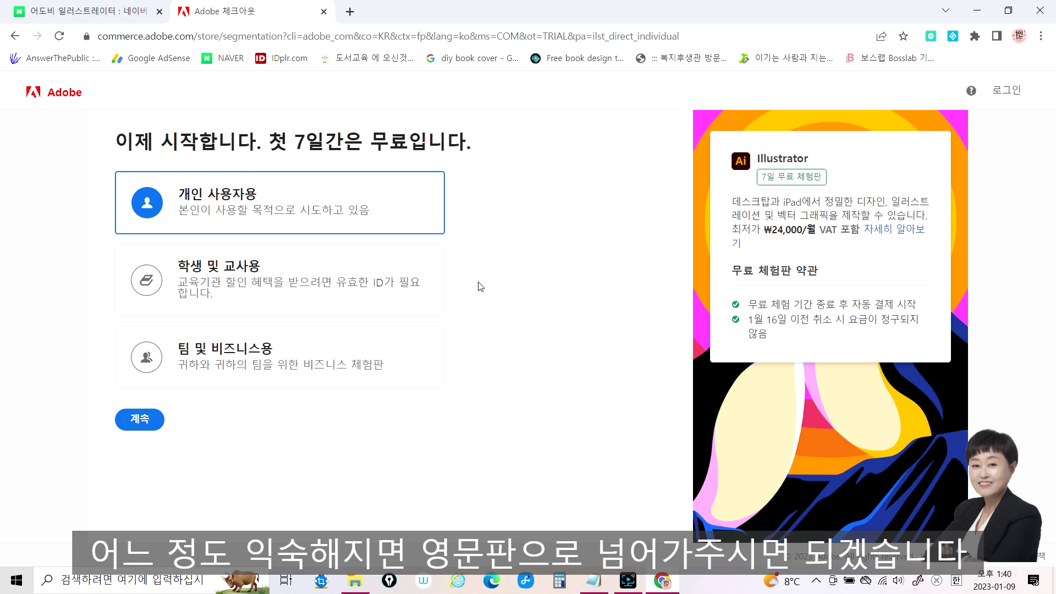
Close the browser, launch Adobe Illustrator from the desktop and look over the recent files on its home screen
left_click(1041, 14)
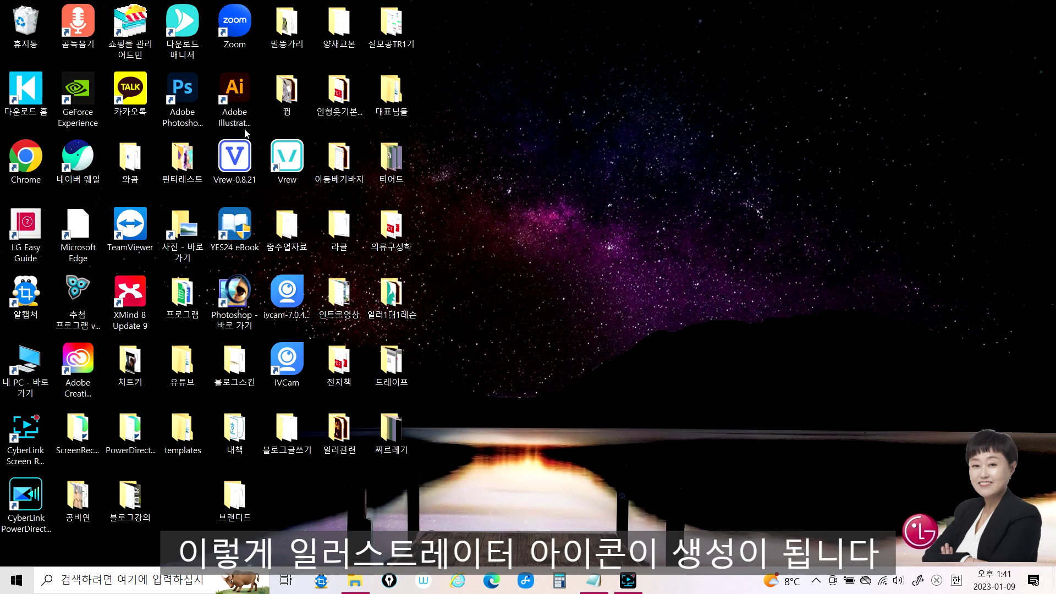
double_click(237, 101)
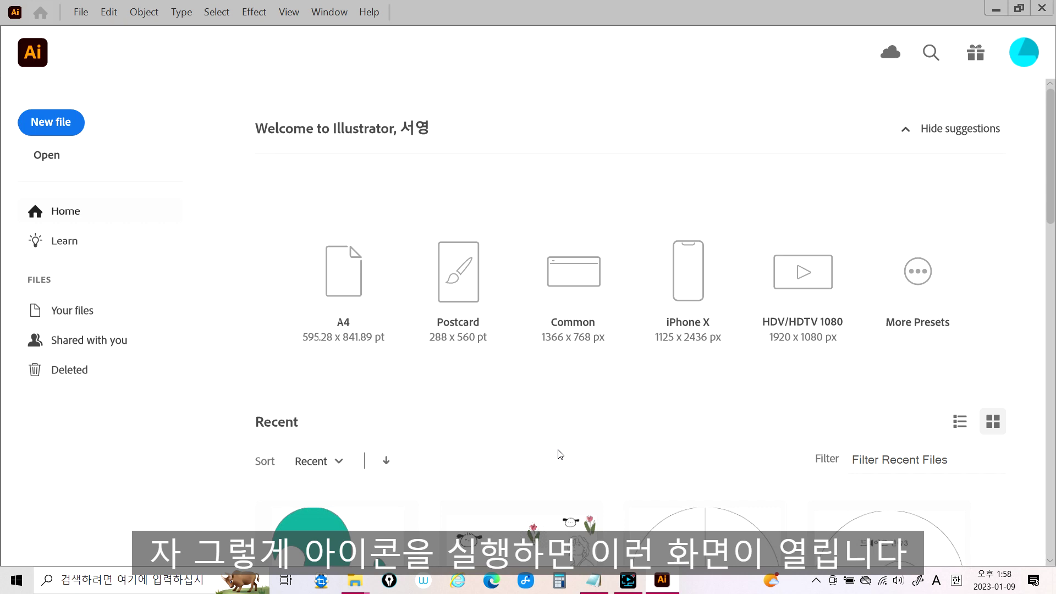
scroll(560, 454, "down", 5)
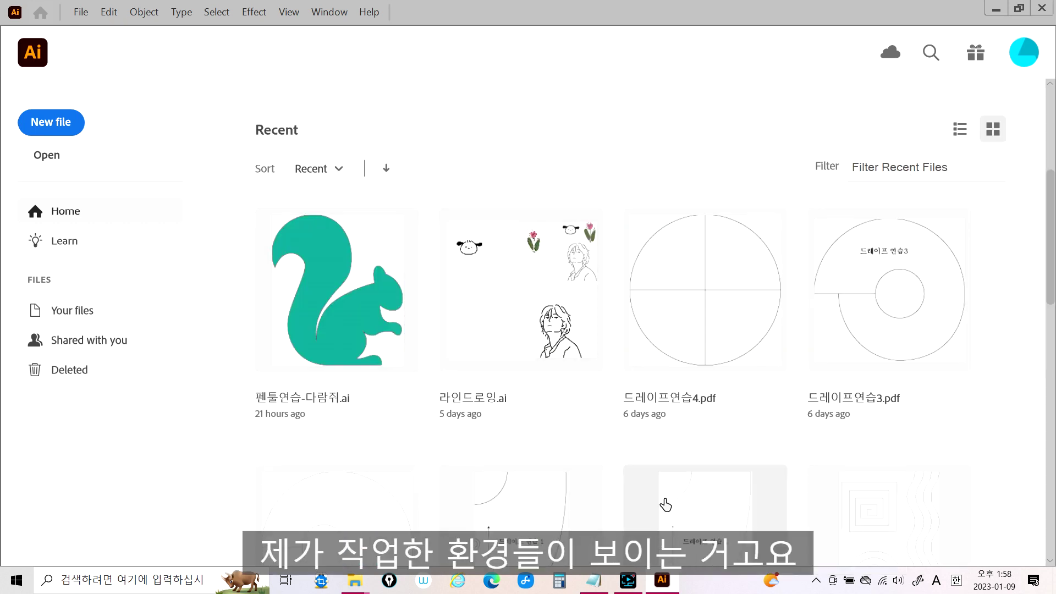
scroll(646, 493, "up", 5)
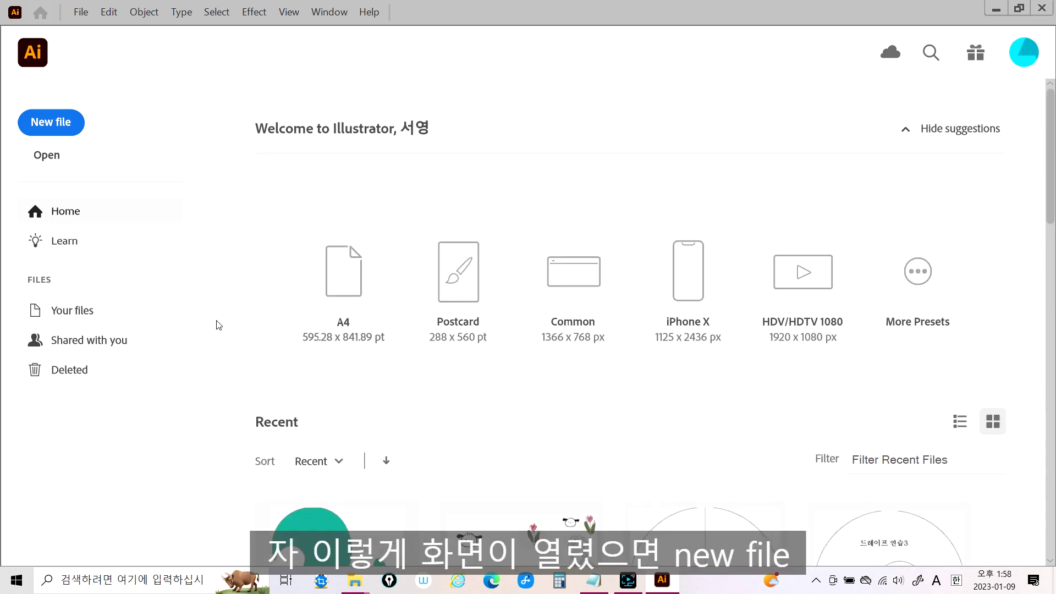
Begin a new document from the A4 print preset and set its units to Centimeters
left_click(55, 126)
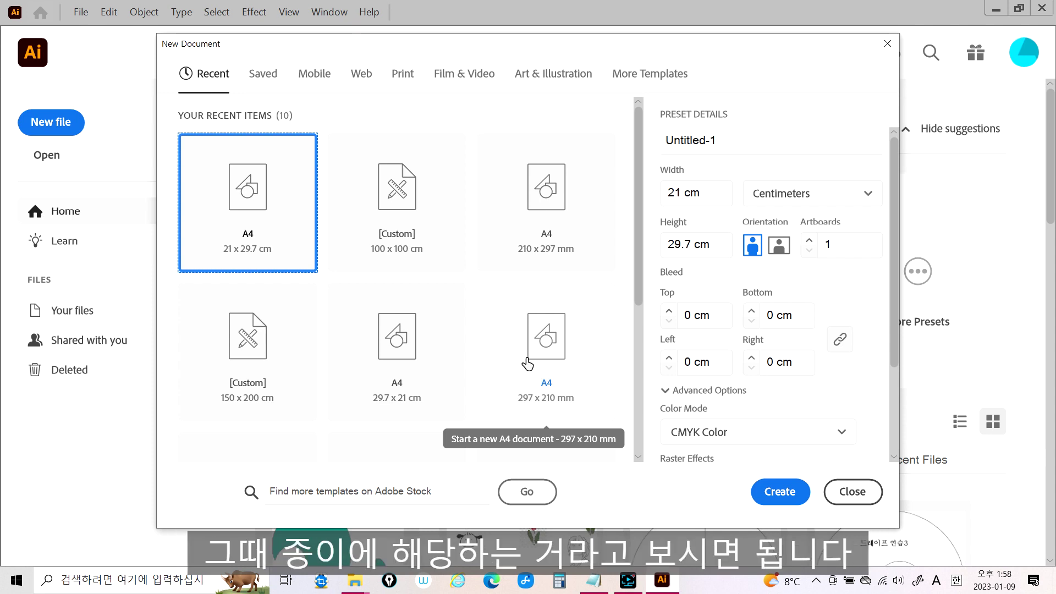
left_click(402, 76)
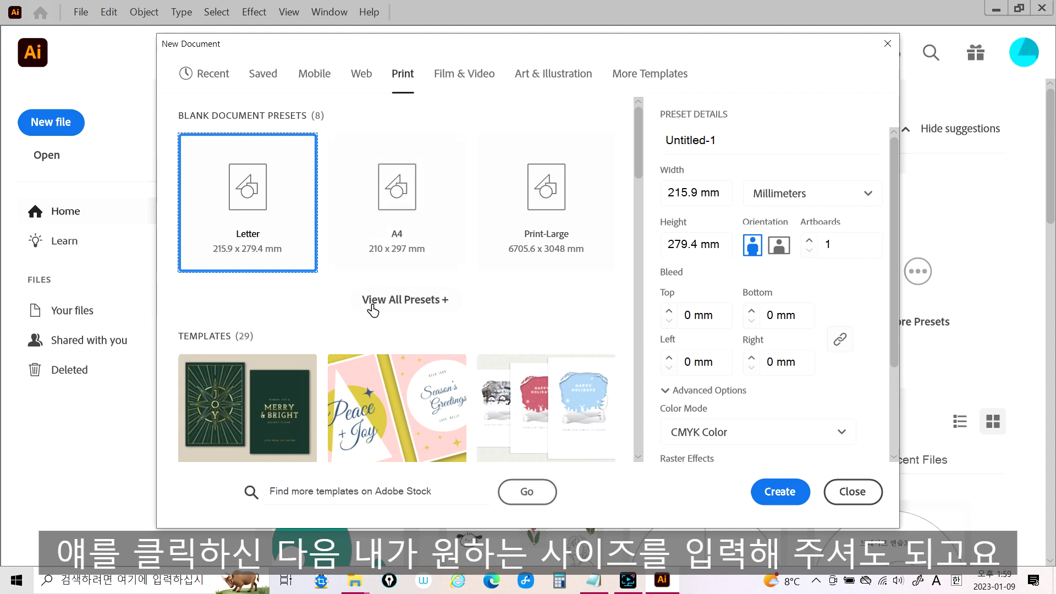
left_click(393, 238)
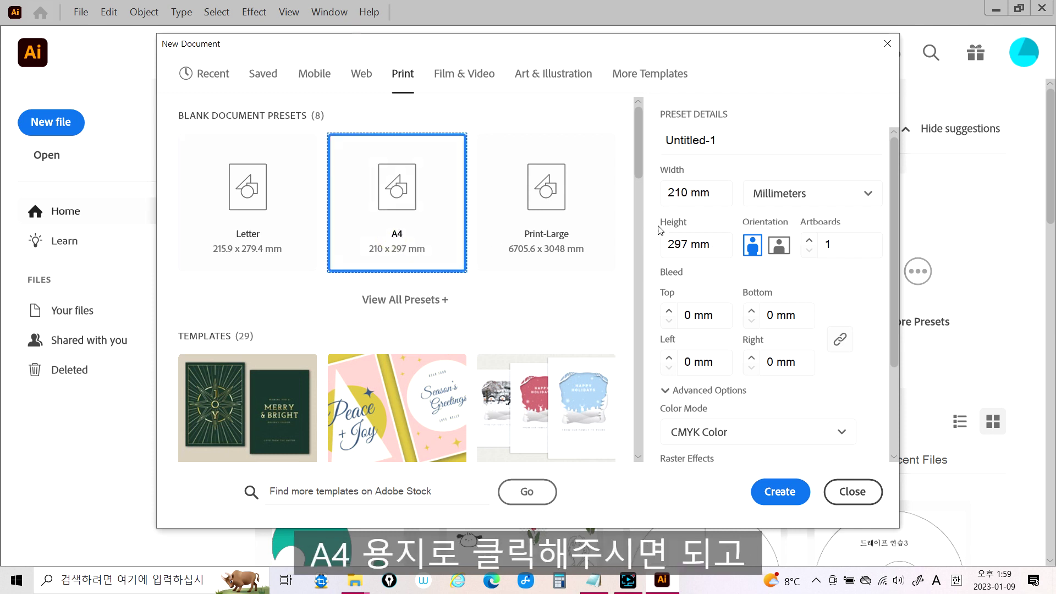
left_click_drag(688, 194, 662, 194)
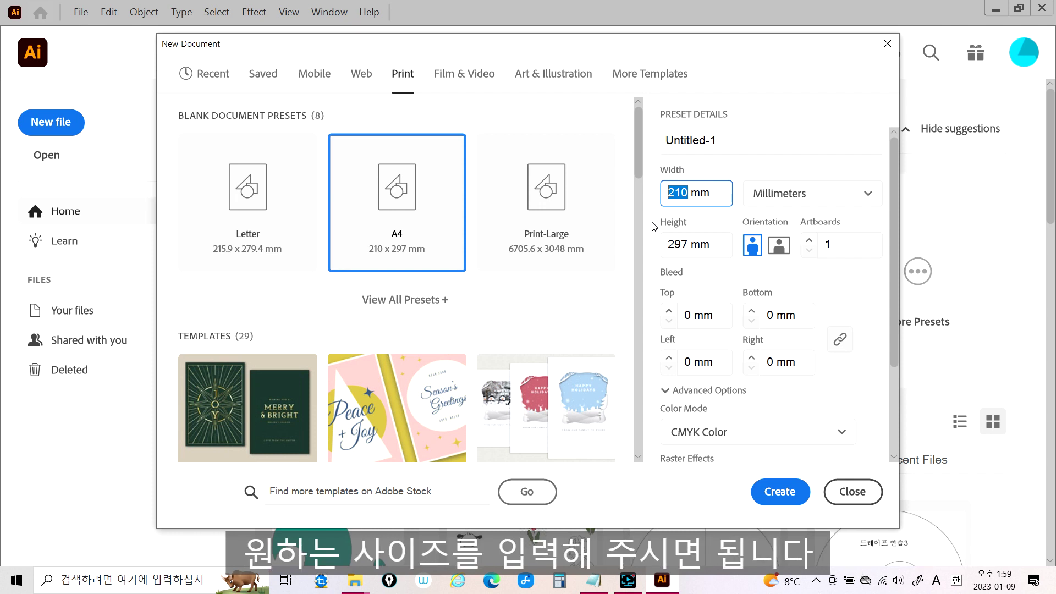
left_click(867, 197)
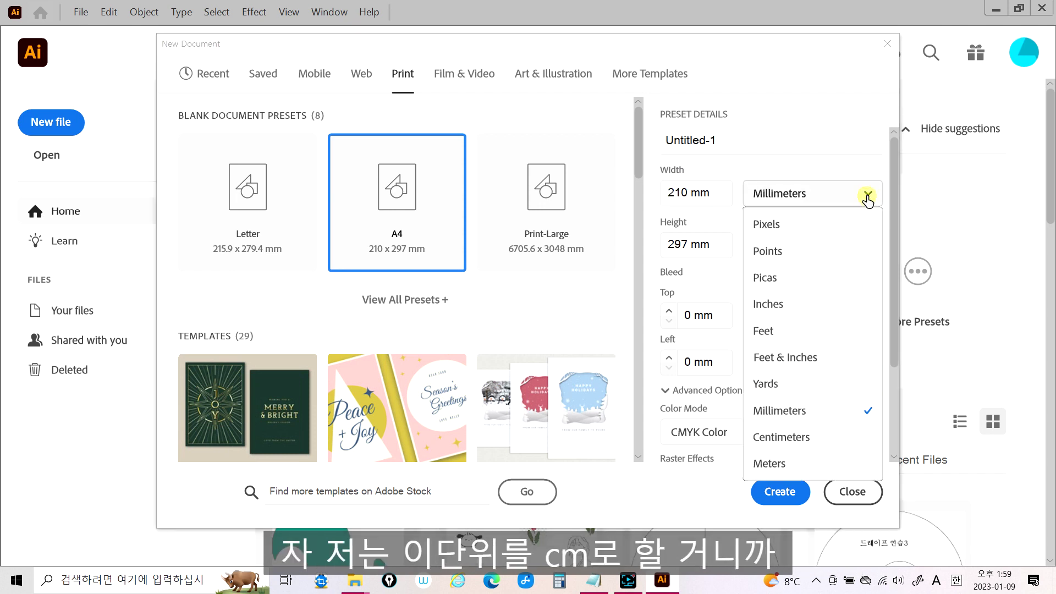
left_click(775, 439)
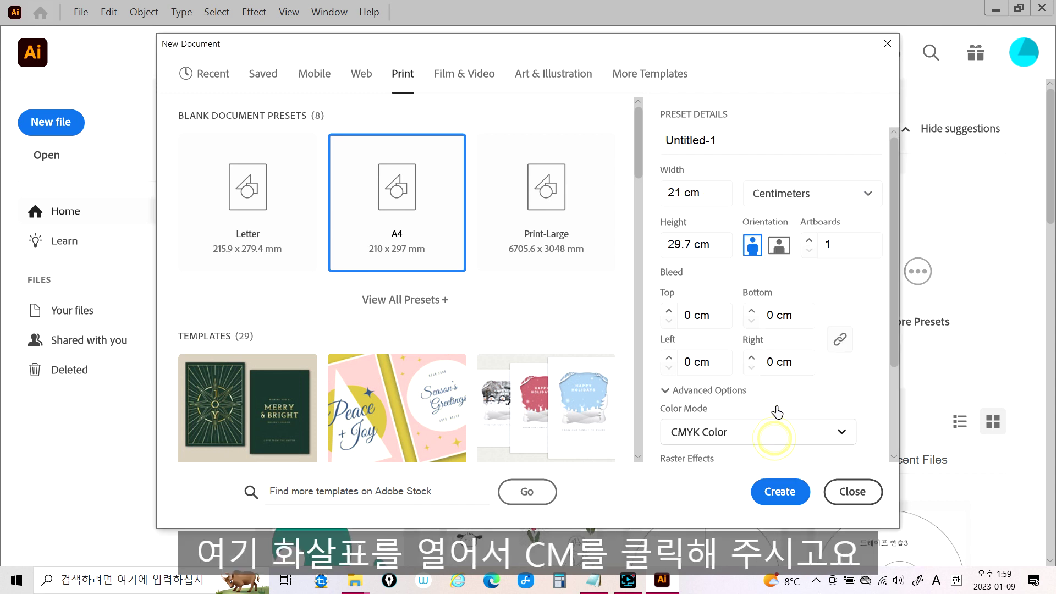
Create the document in portrait orientation with the CMYK Color mode
left_click(752, 252)
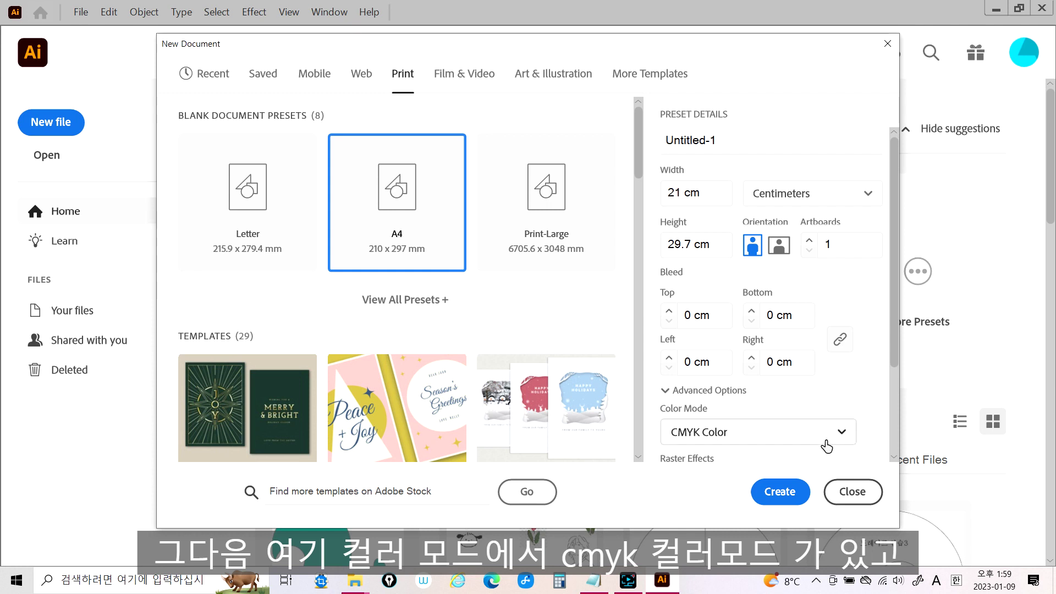
left_click(841, 433)
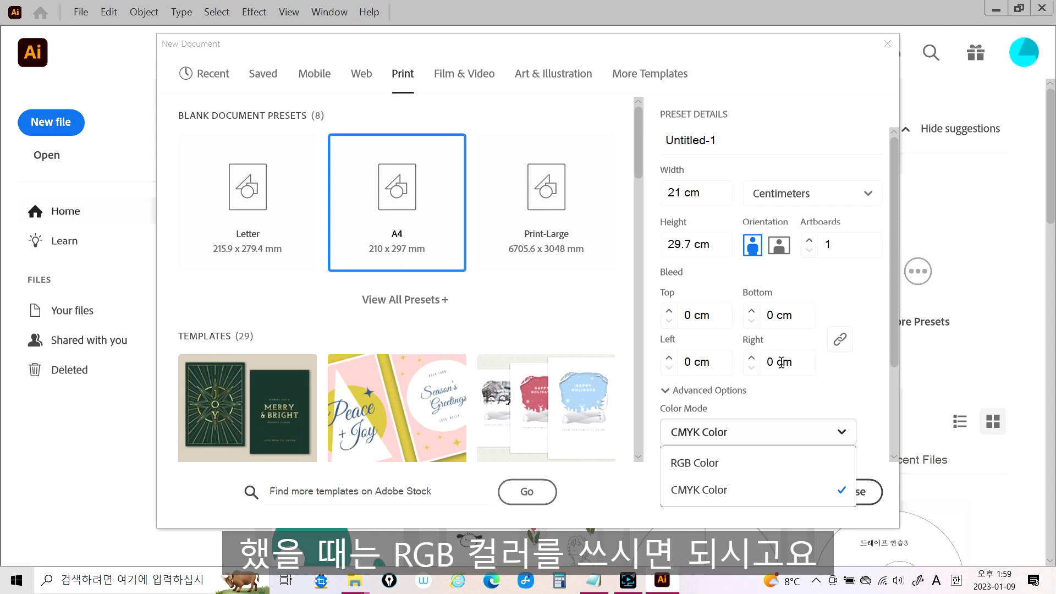
left_click(766, 400)
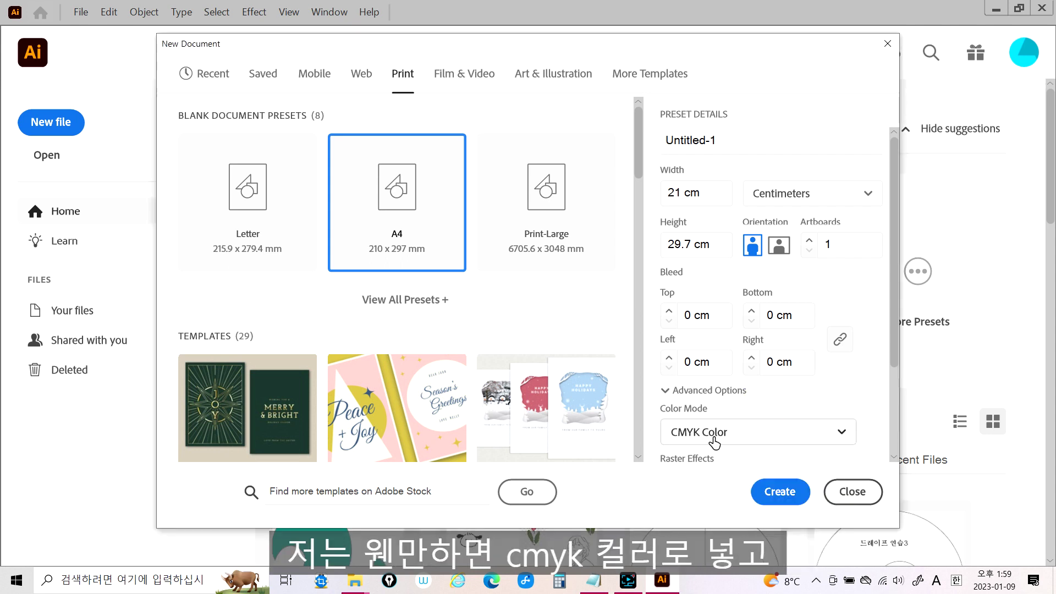
left_click(777, 497)
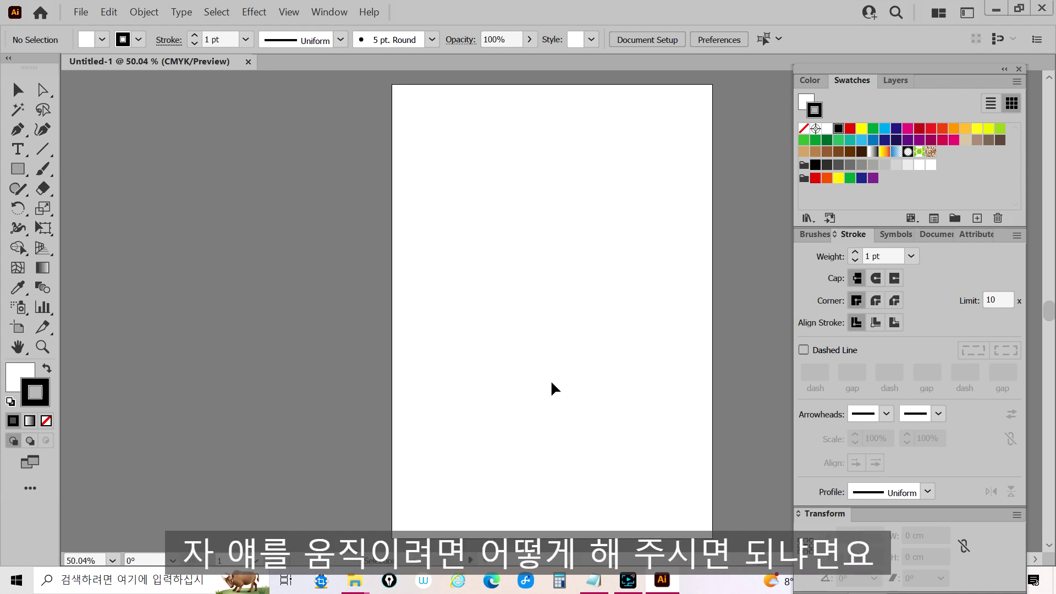
Move the artboard toward the left side of the canvas with the Hand tool
left_click(18, 347)
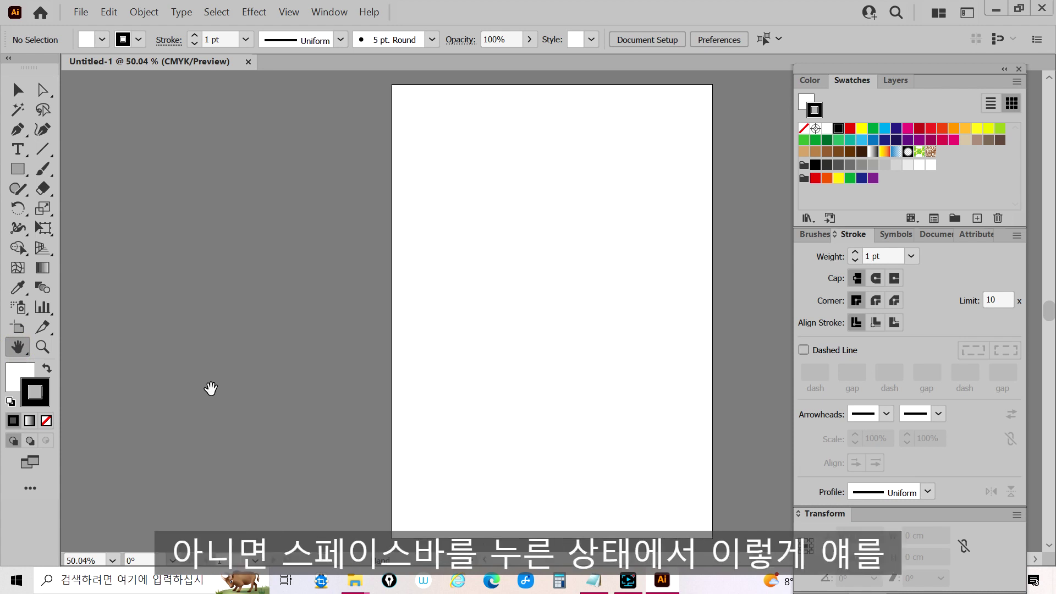
left_click_drag(537, 312, 346, 300)
left_click_drag(376, 326, 333, 296)
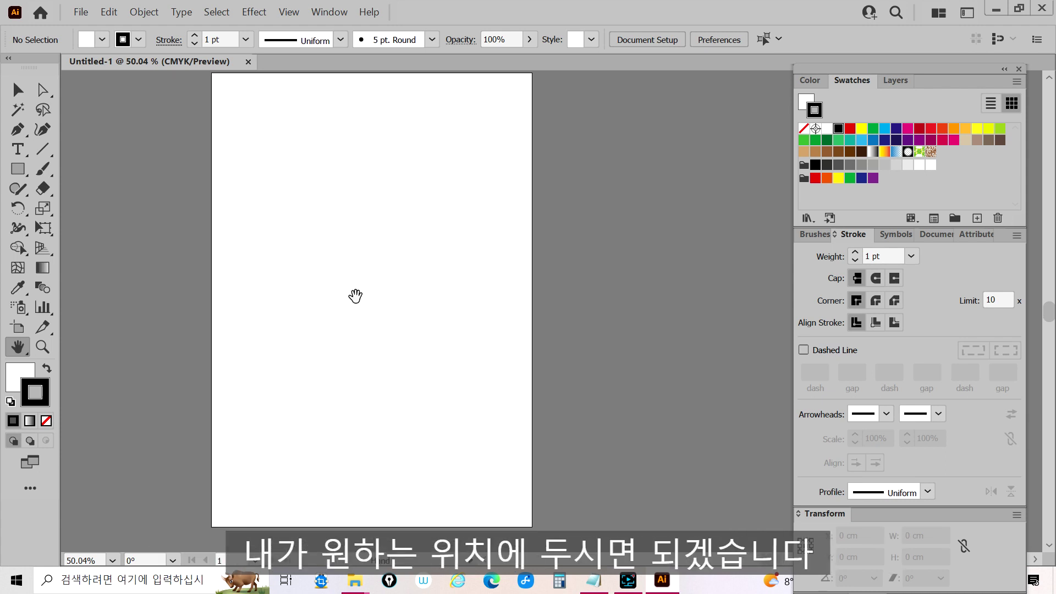
Magnify the artboard to 100% with the Zoom tool and reduce it back to 50%
left_click(47, 348)
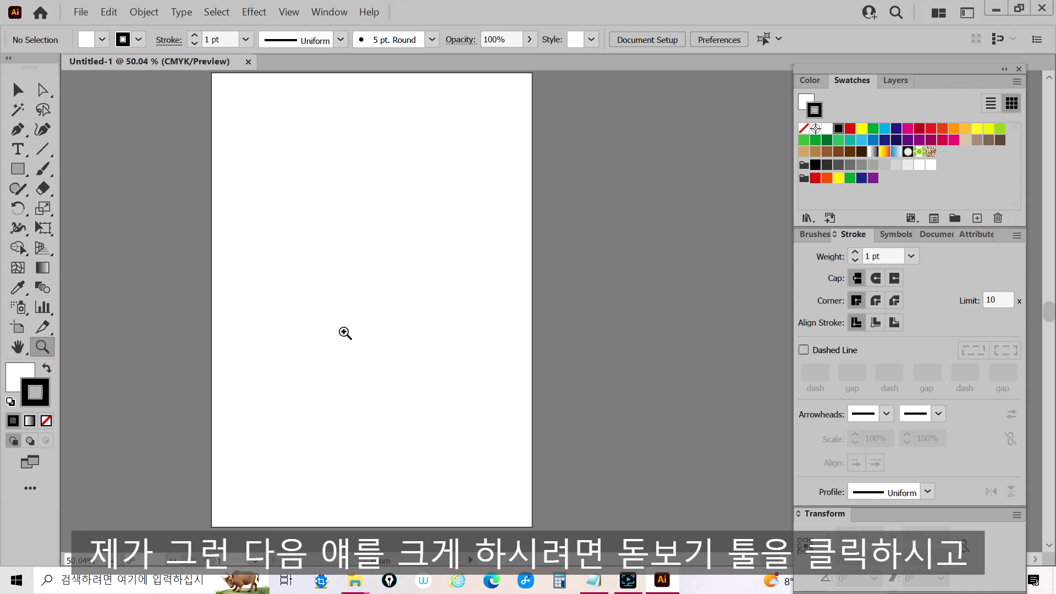
left_click(344, 332)
left_click(511, 345)
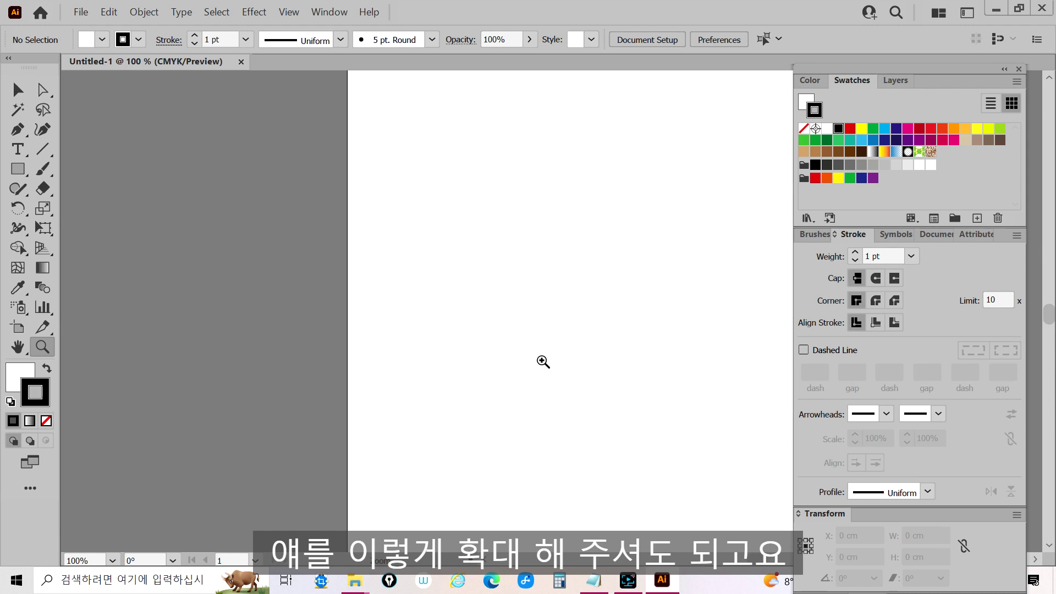
key("alt")
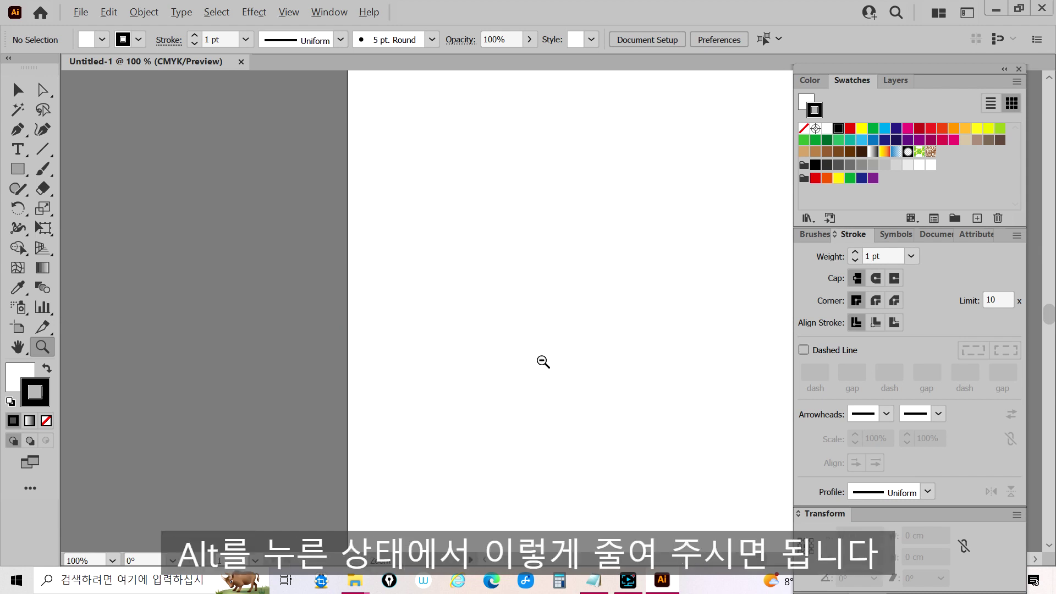
left_click(543, 361, "alt")
left_click(544, 362, "alt")
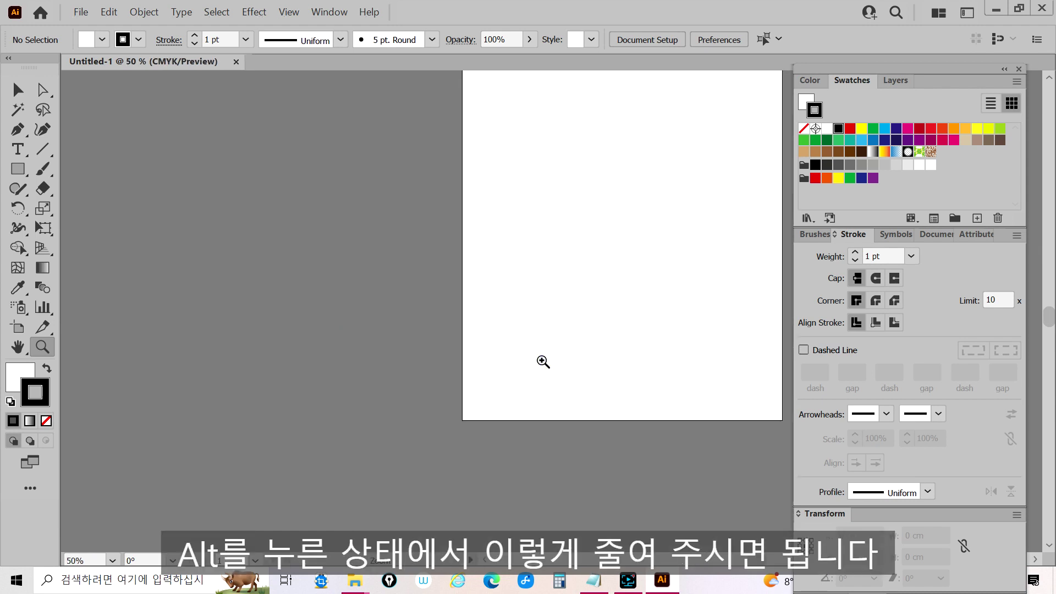
Bring the whole artboard back into view, then scrub the zoom out to about 44% and in to about 93%
key("space")
left_click_drag(599, 246, 337, 358)
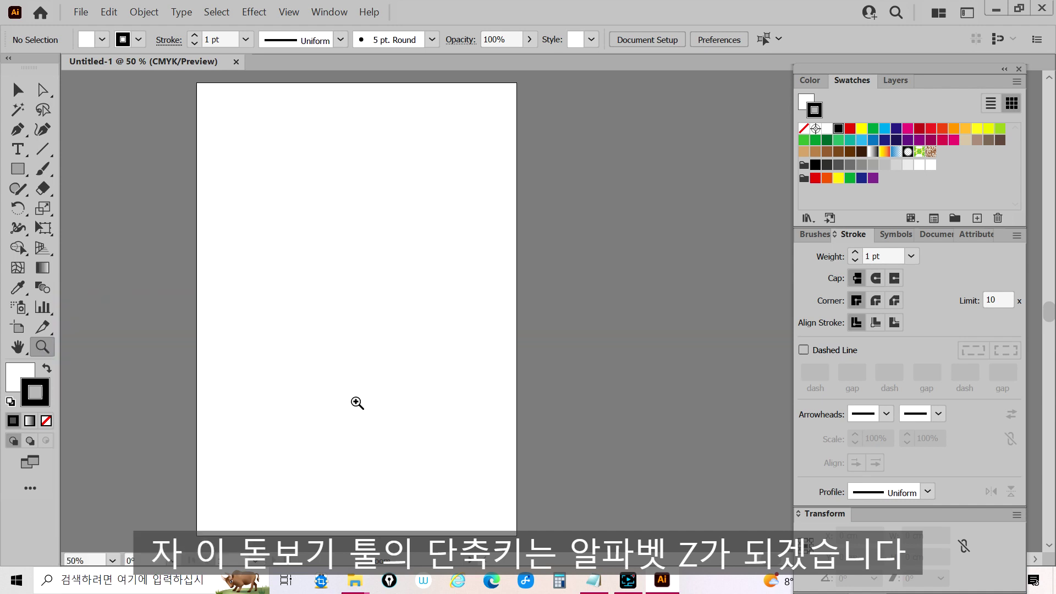
left_click_drag(288, 351, 262, 271)
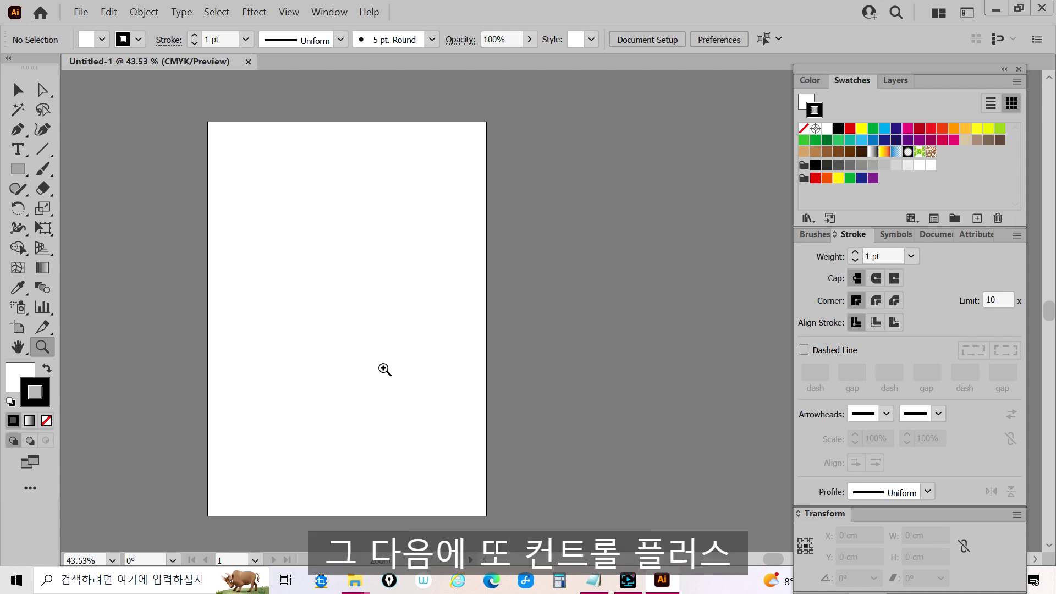
left_click_drag(291, 266, 414, 355)
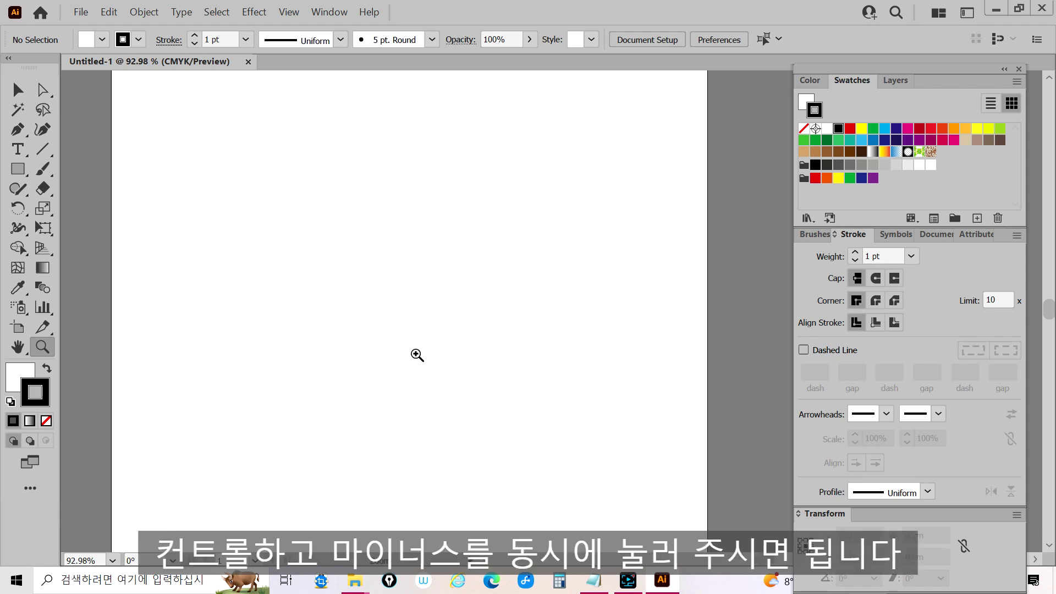
Zoom the view out stepwise to 50% and back in to 100% without using the Zoom tool
key("ctrl+minus")
key("ctrl+minus")
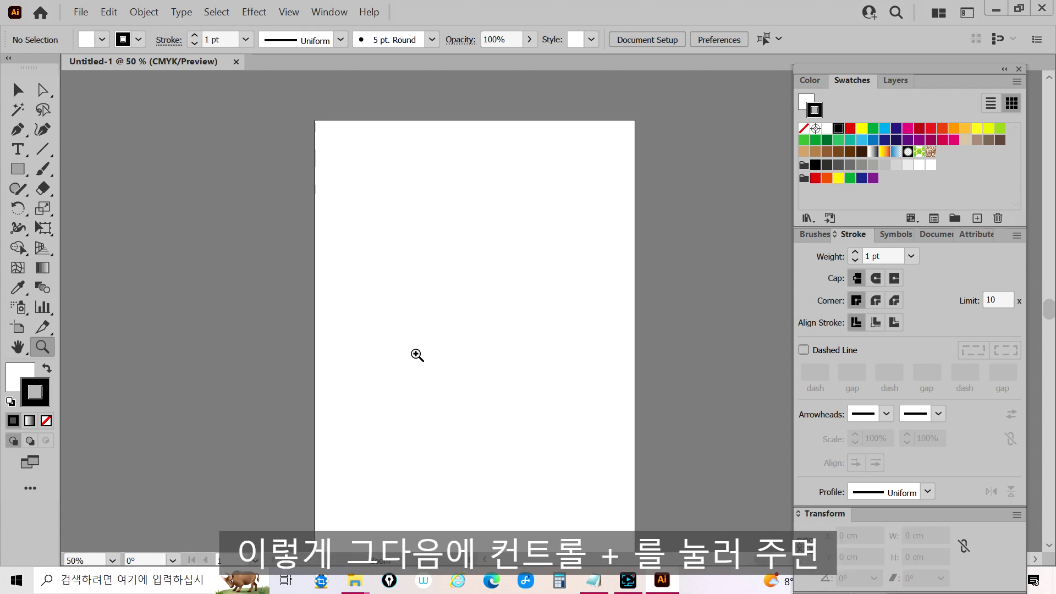
key("ctrl+plus")
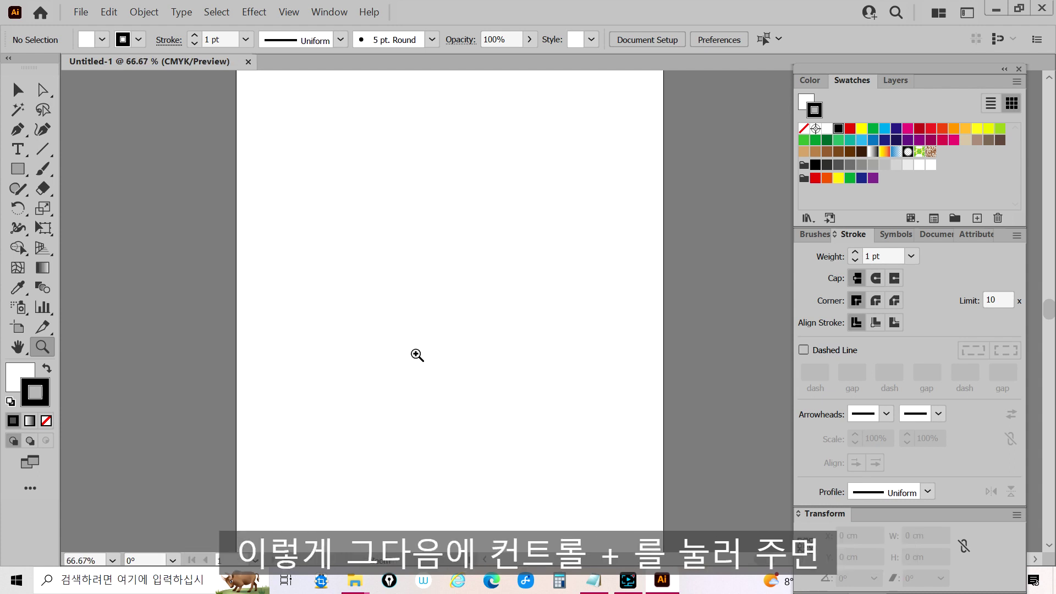
key("ctrl+plus")
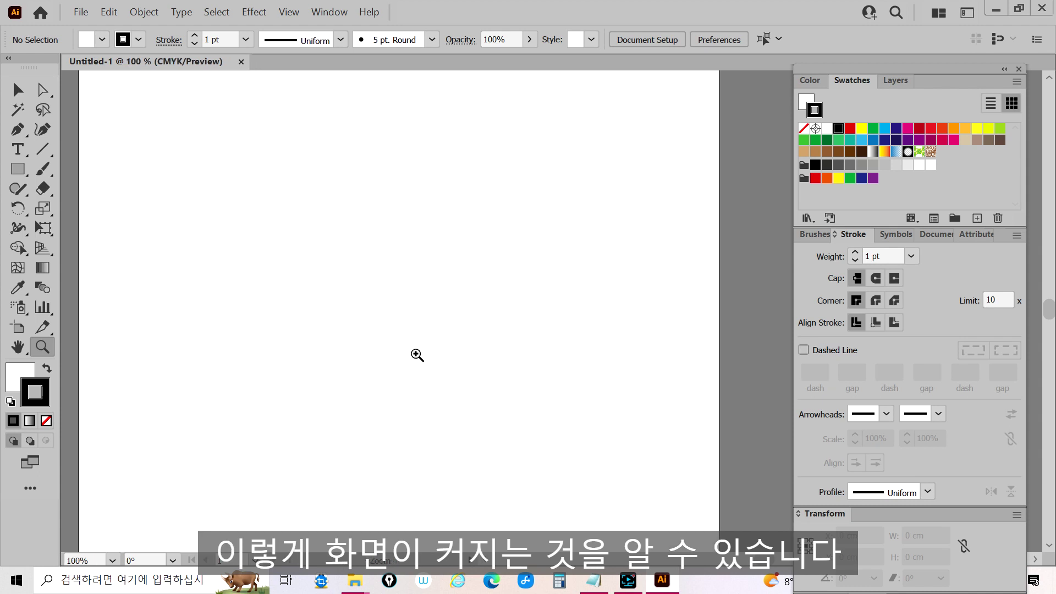
With the Pen tool active, reduce the zoom to about 56% and reposition the artboard without leaving the tool
key("p")
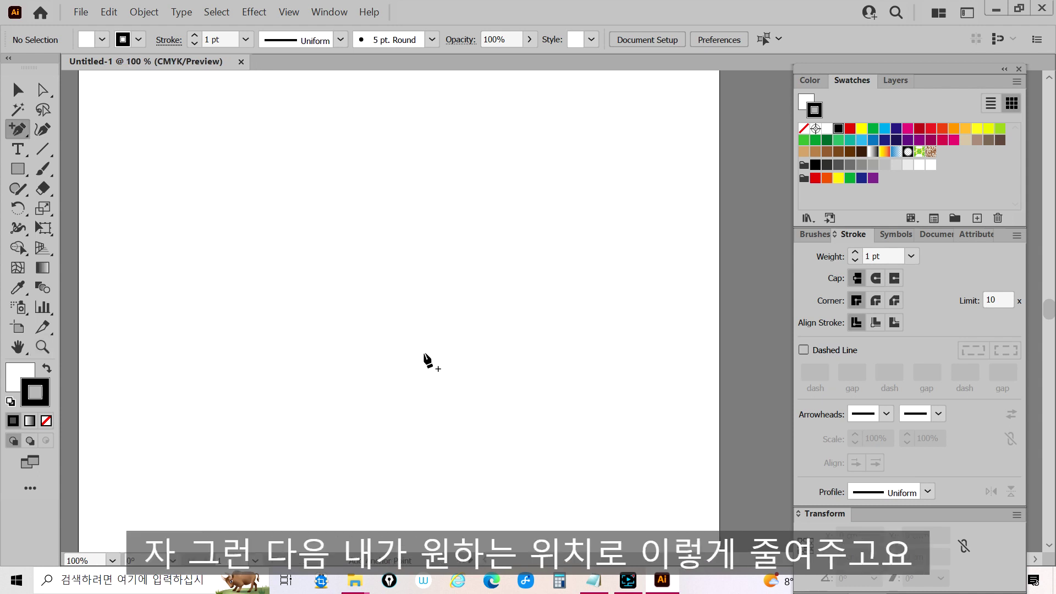
left_click_drag(451, 435, 373, 344)
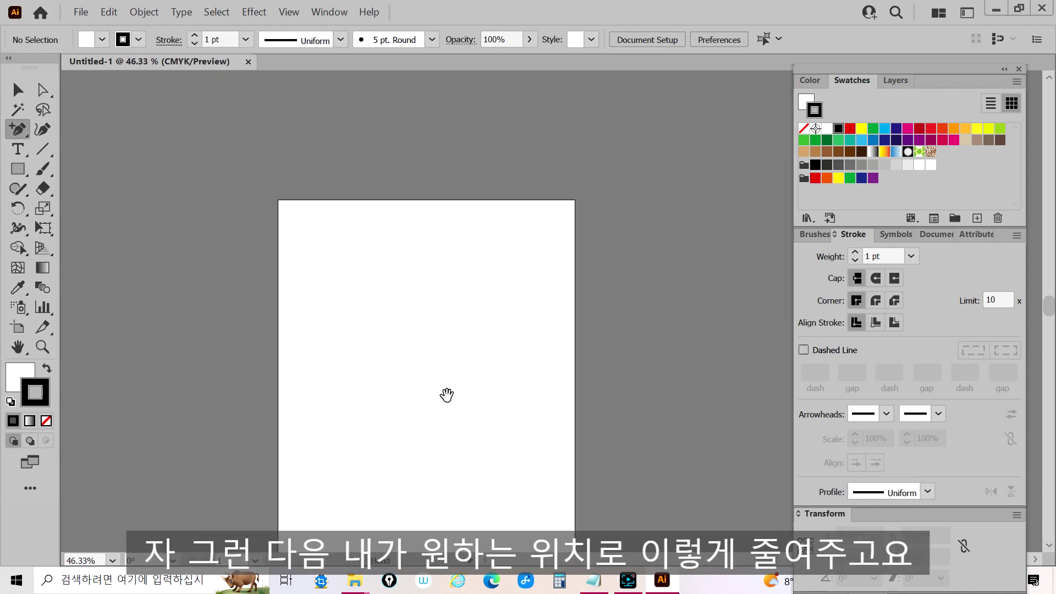
left_click_drag(447, 396, 438, 336)
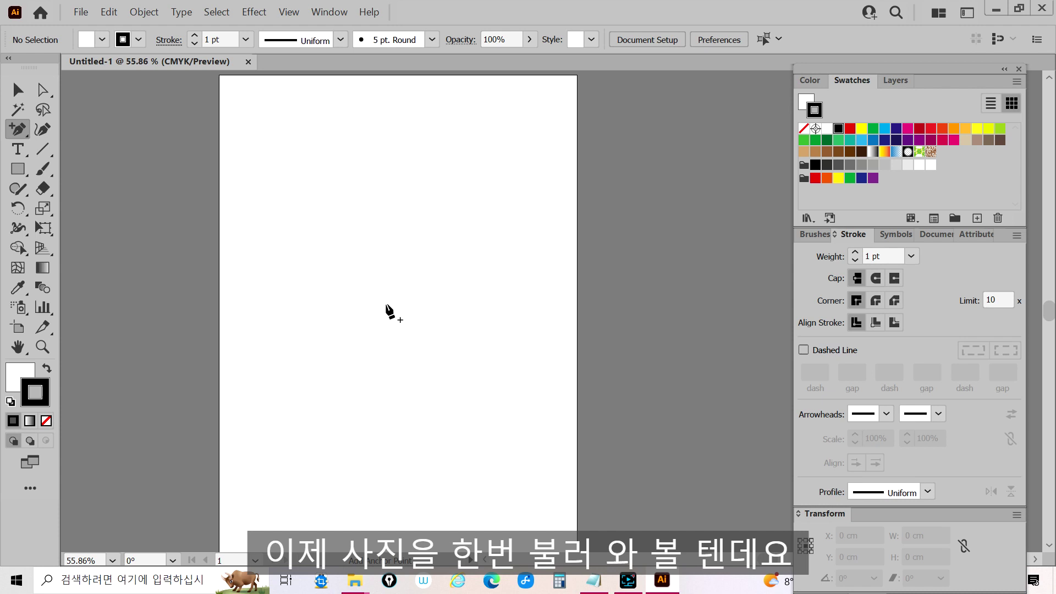
Place the linked green dress image 39538f7094bffa030e473cb1cee6d371 on the artboard at about 21.5 × 22.7 cm
left_click(18, 89)
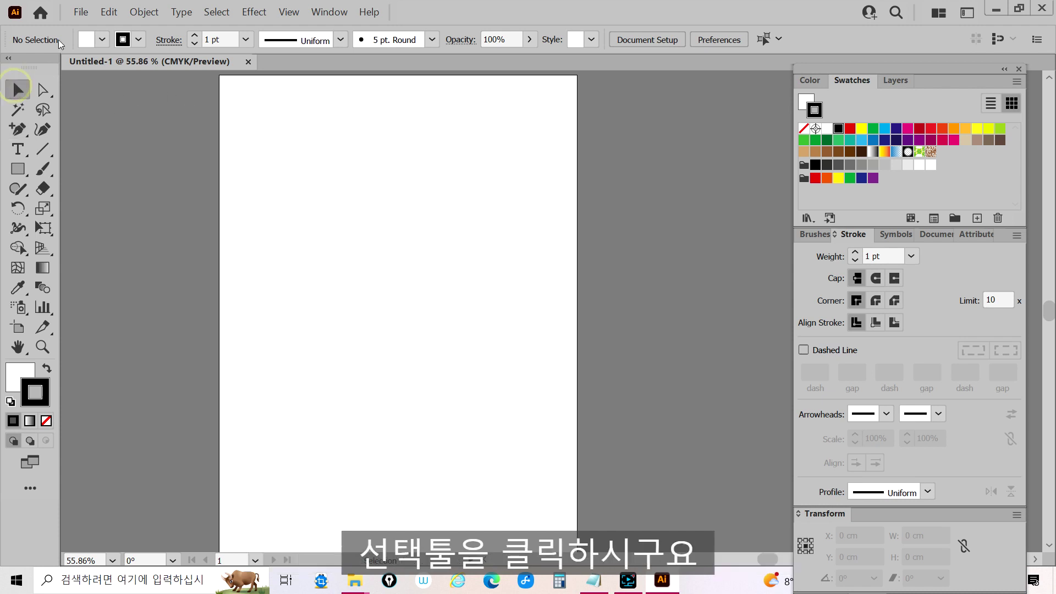
left_click(80, 15)
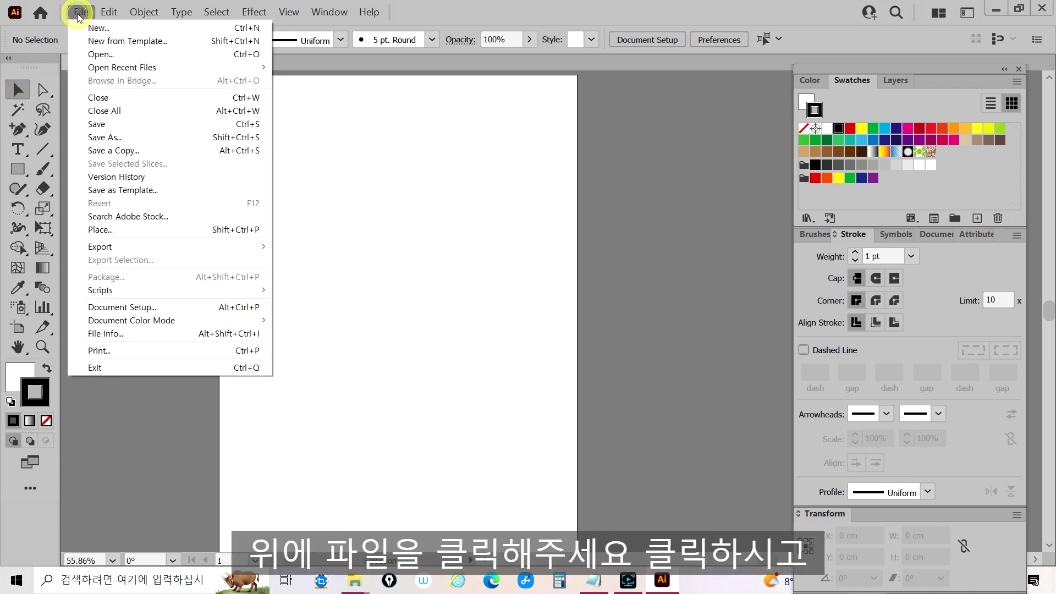
left_click(105, 231)
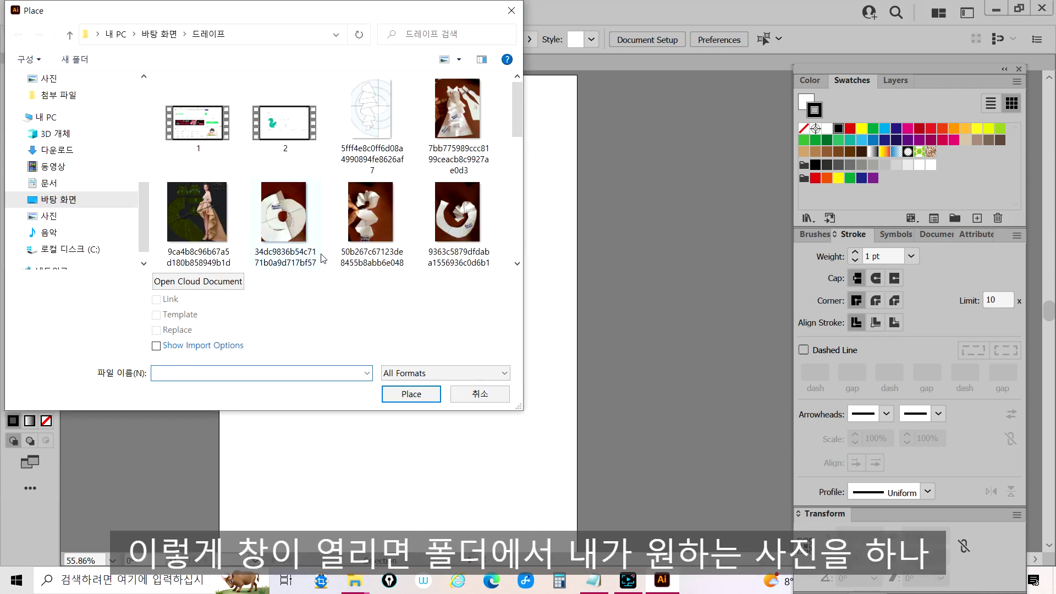
scroll(356, 199, "down", 2)
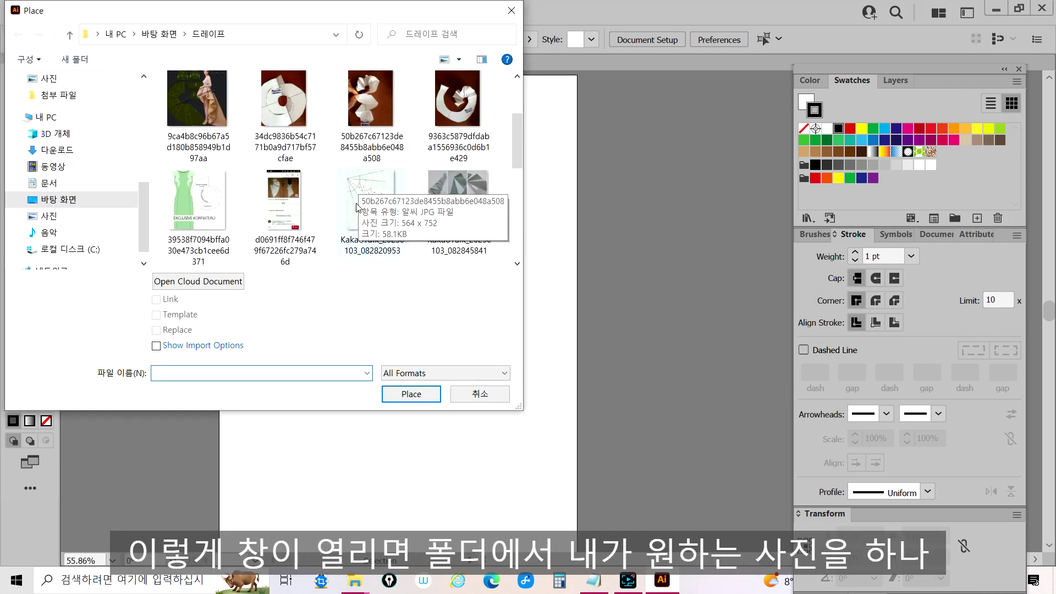
left_click(198, 202)
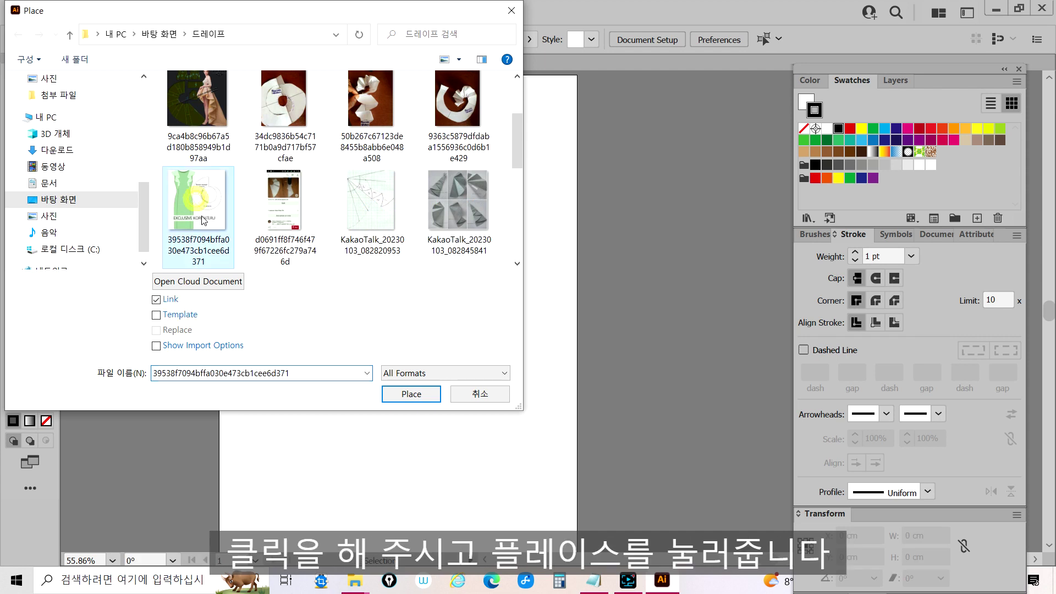
left_click(411, 393)
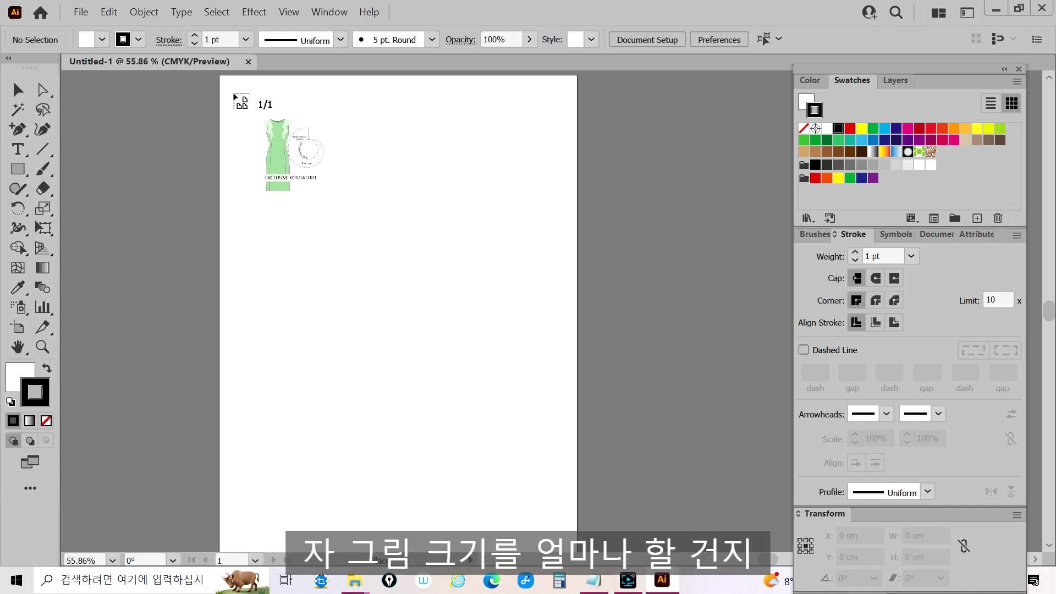
left_click_drag(234, 94, 602, 483)
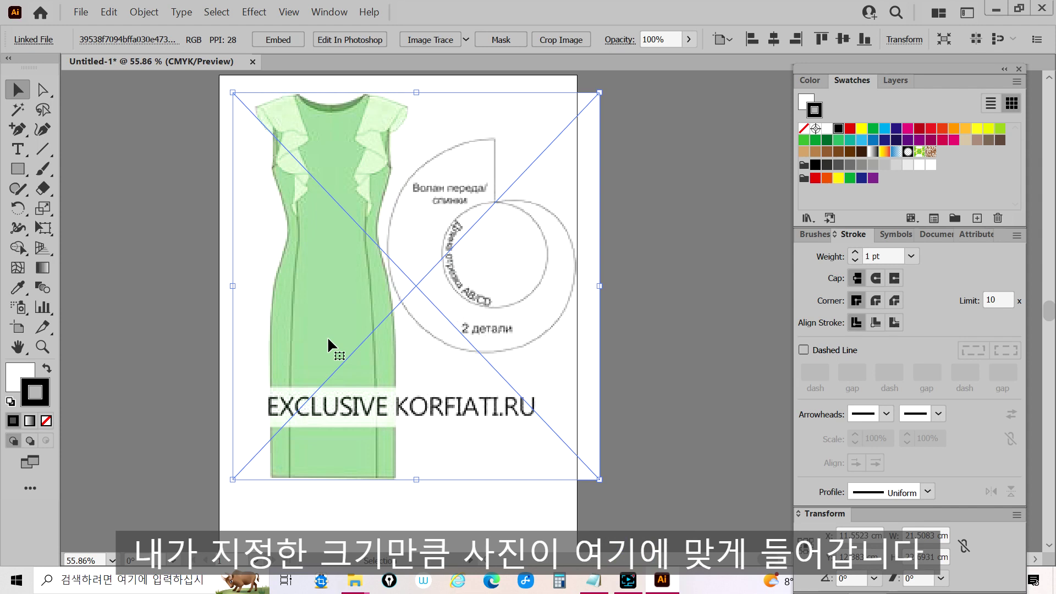
Try resizing the placed image non-proportionally to about 11.4 × 17.7 cm by its bounding box, and undo the resizing
left_click(17, 90)
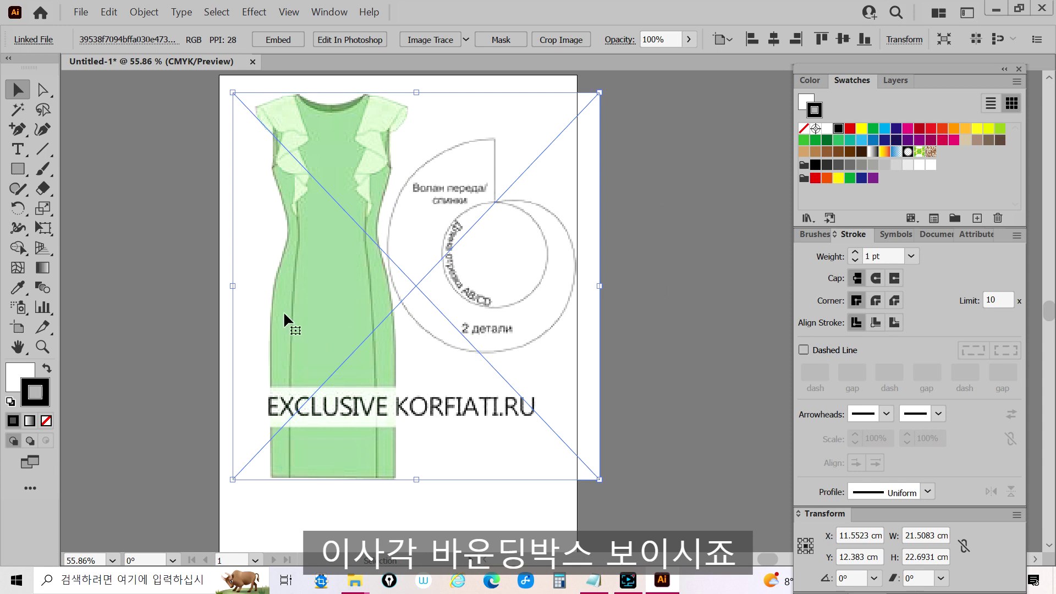
mouse_move(232, 285)
left_mouse_down()
mouse_move(360, 289)
mouse_move(245, 288)
left_mouse_up()
left_click_drag(599, 479, 438, 394)
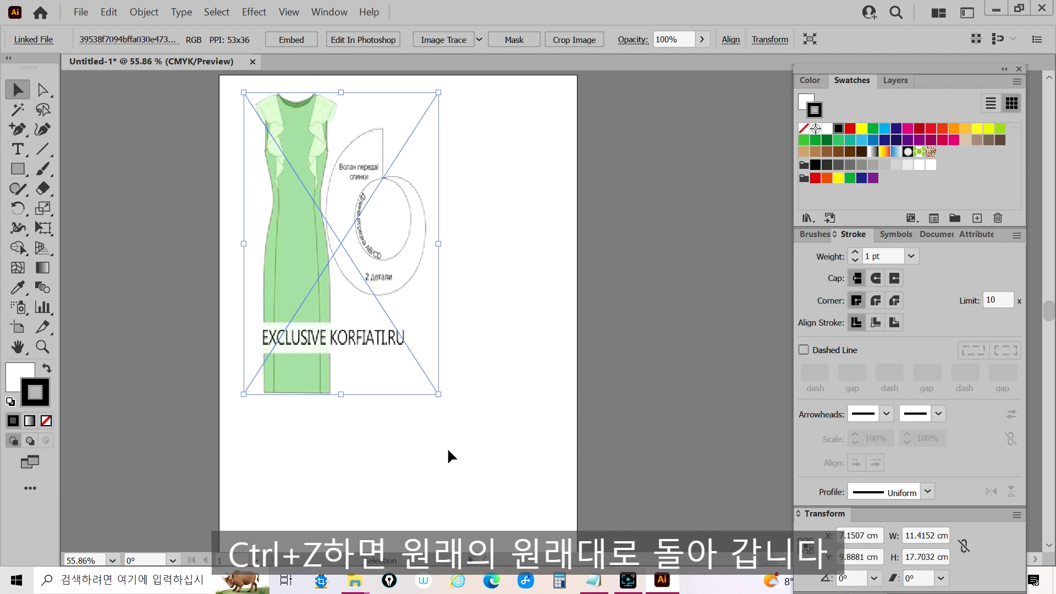
key("ctrl+z")
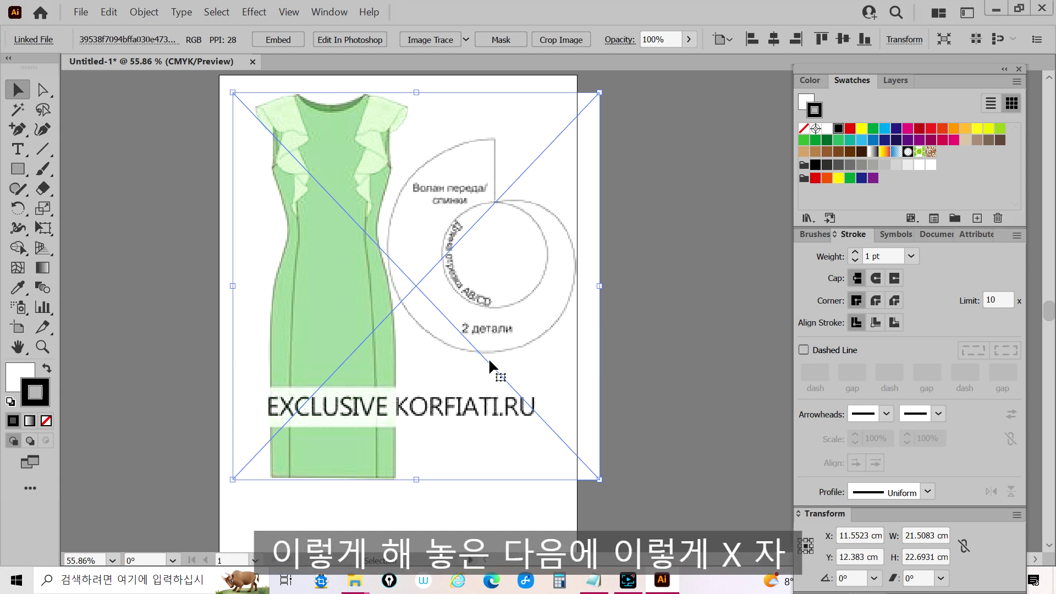
Embed the placed dress image in the document and delete it from the artboard
left_click(276, 40)
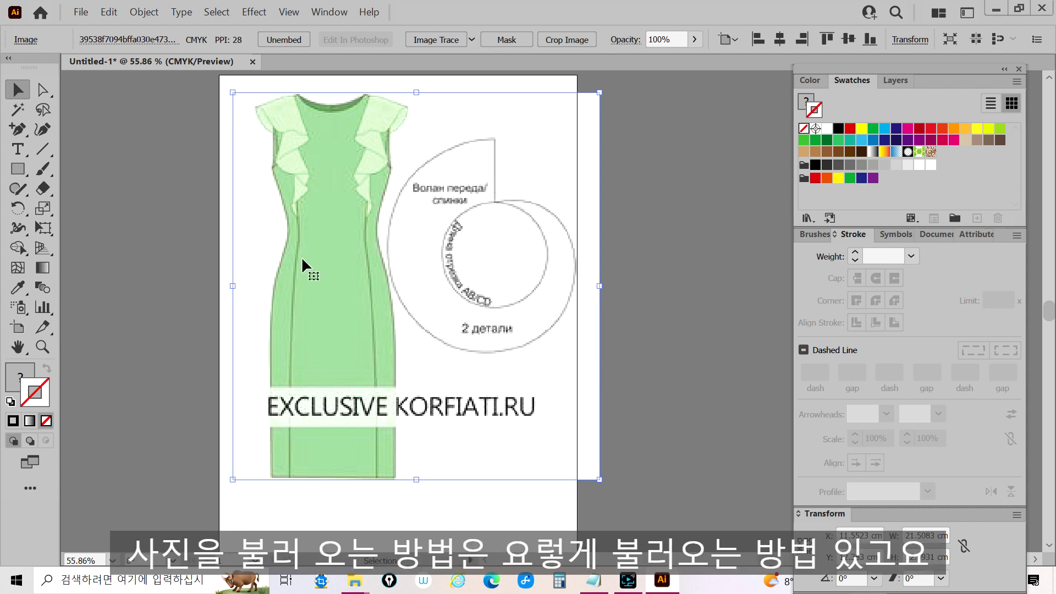
key("Delete")
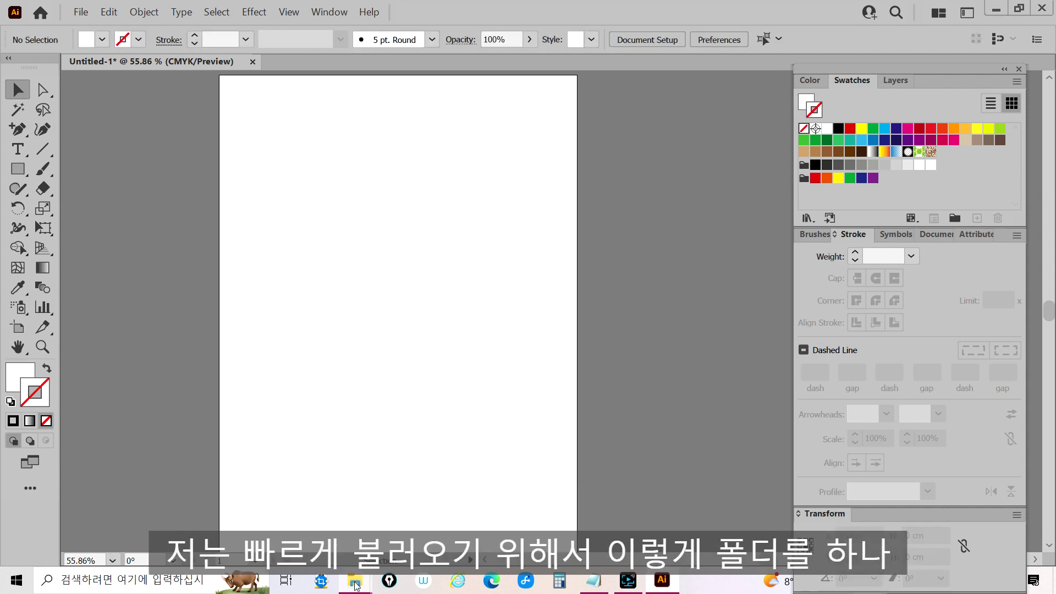
Bring image 39538f7094bffa030e473cb1cee6d371 onto the artboard straight from the open 드레이프 folder in File Explorer and embed it
mouse_move(354, 587)
left_click(344, 472)
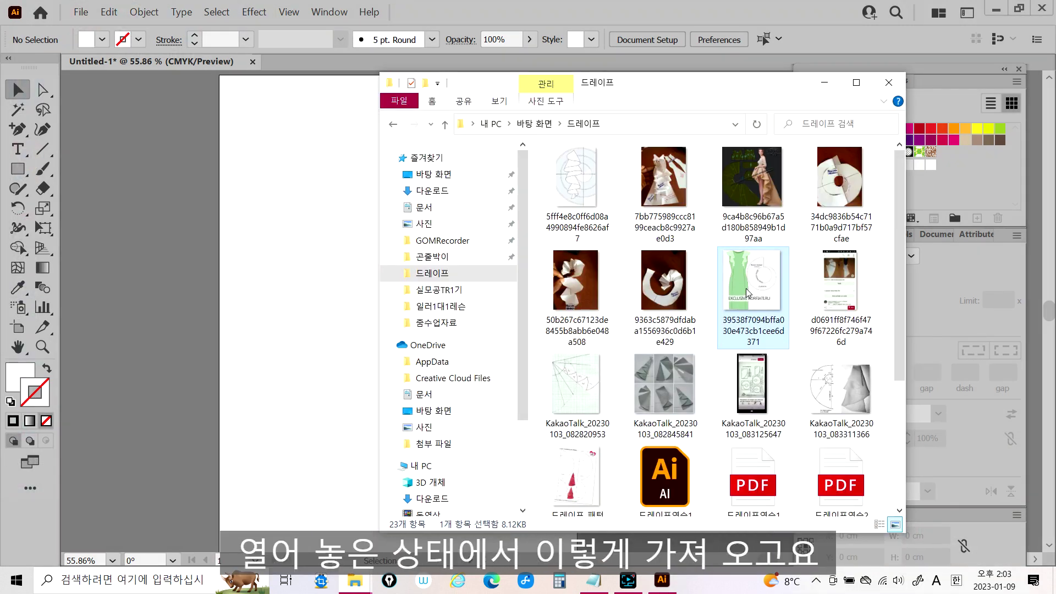
left_click_drag(745, 289, 346, 254)
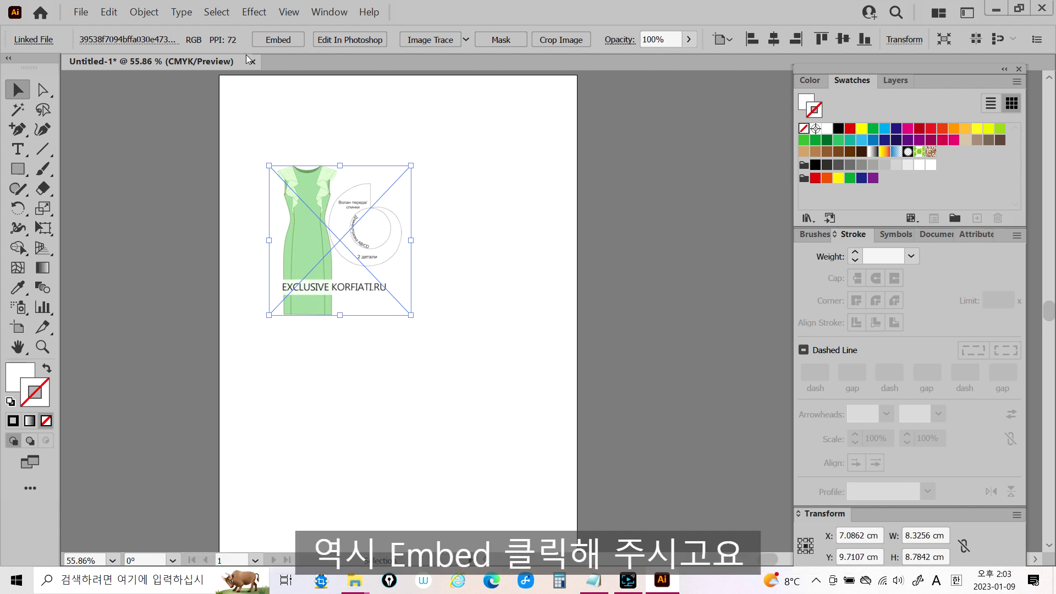
left_click(278, 39)
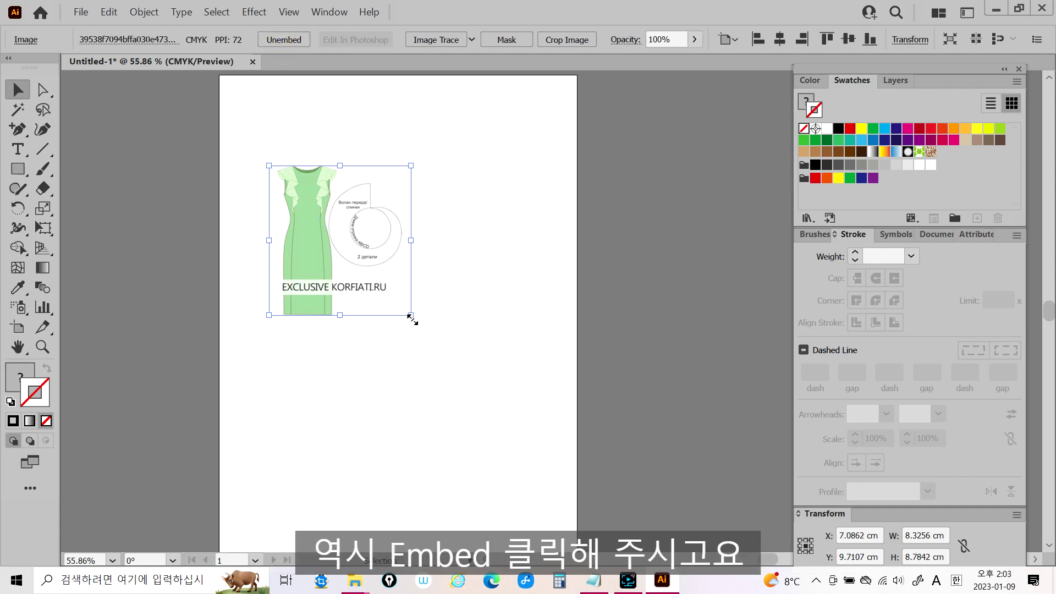
Enlarge the embedded image proportionally to about 16.8 × 17.7 cm and shift it slightly down and to the left
left_click_drag(411, 315, 555, 468)
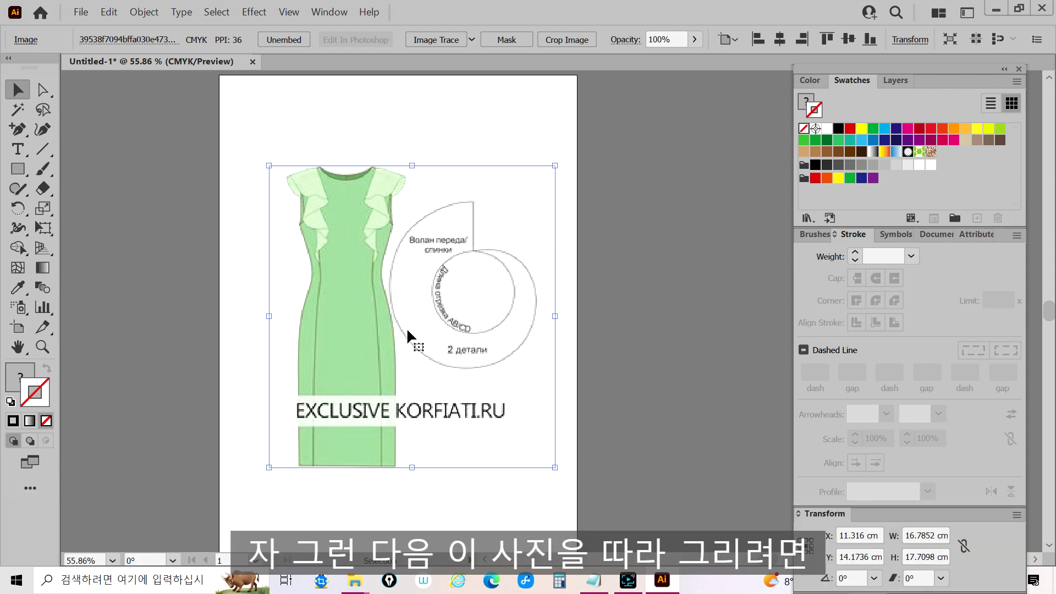
left_click_drag(407, 327, 397, 346)
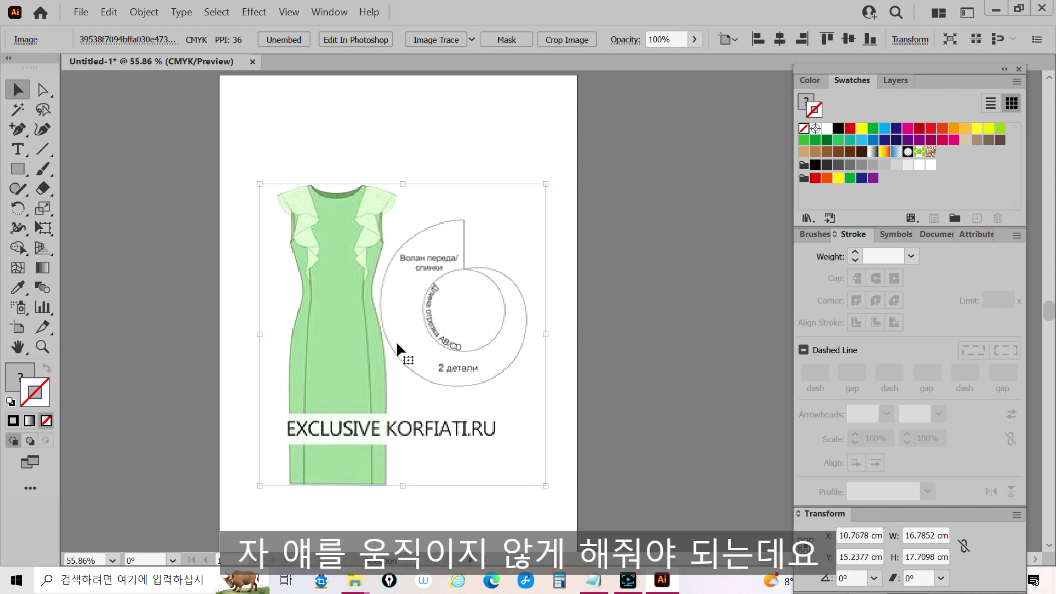
left_click(165, 254)
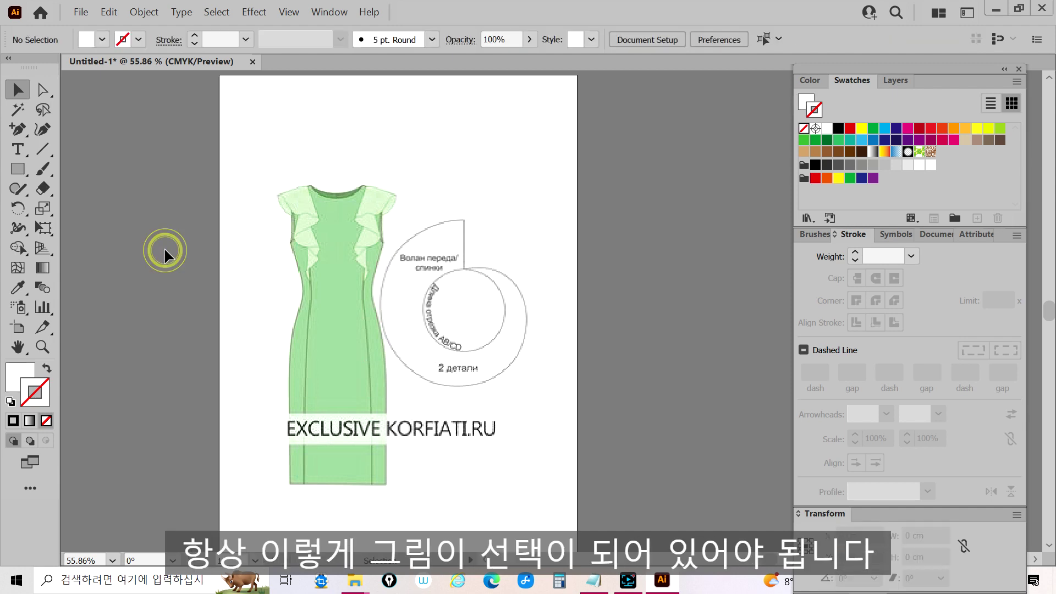
Select the dress image, lock it with the Lock Selection command, and undo the lock
left_click_drag(235, 164, 405, 361)
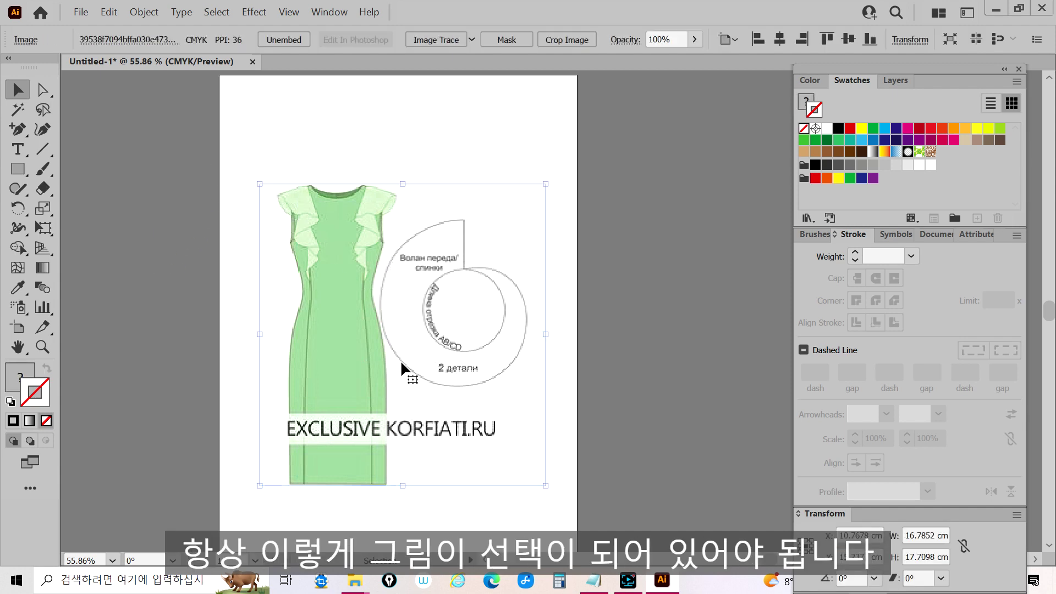
left_click(144, 12)
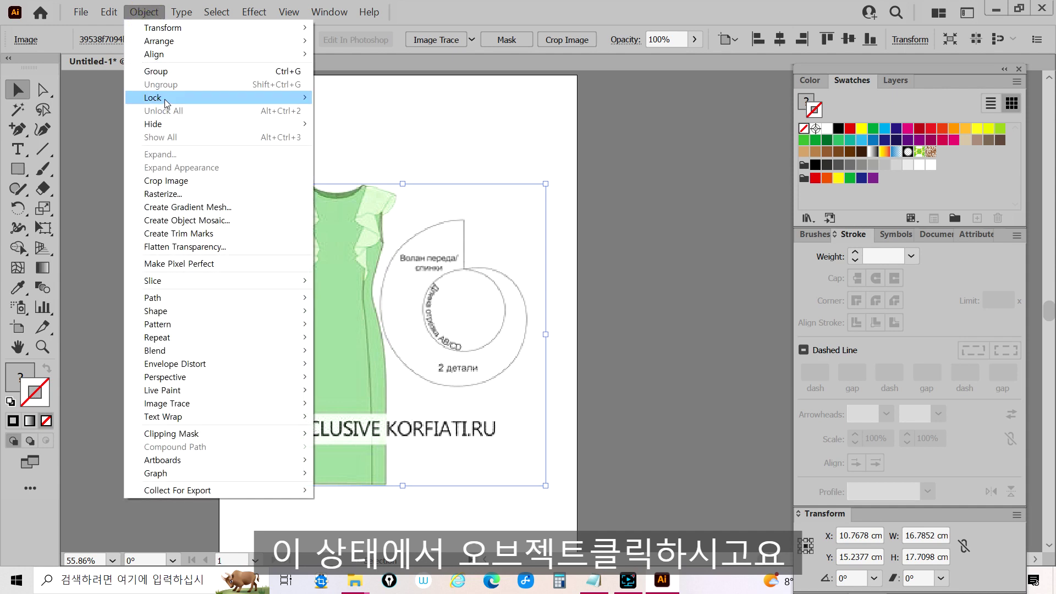
mouse_move(165, 103)
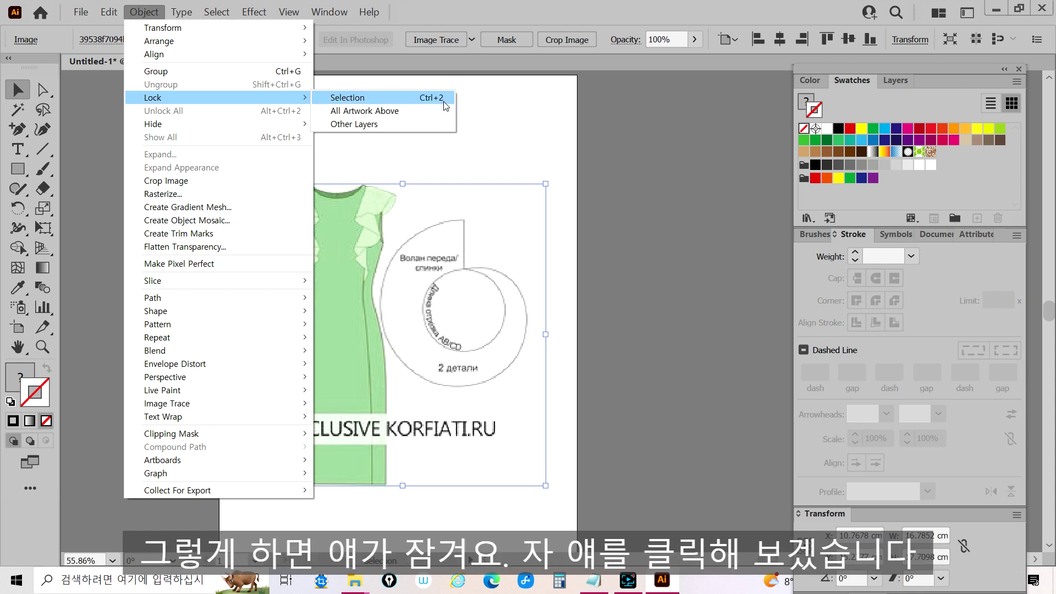
left_click(370, 102)
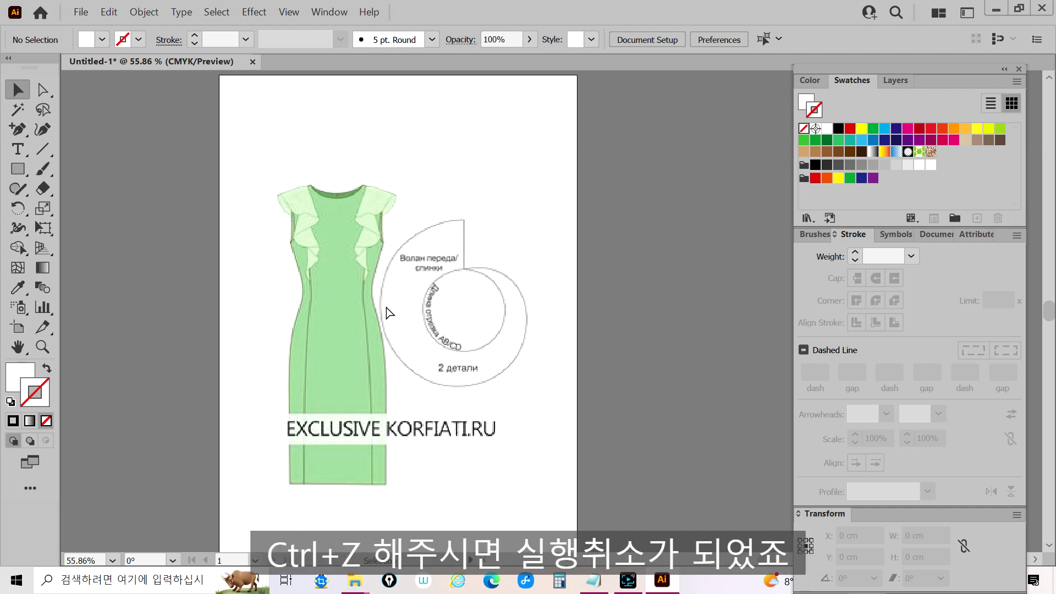
key("ctrl+z")
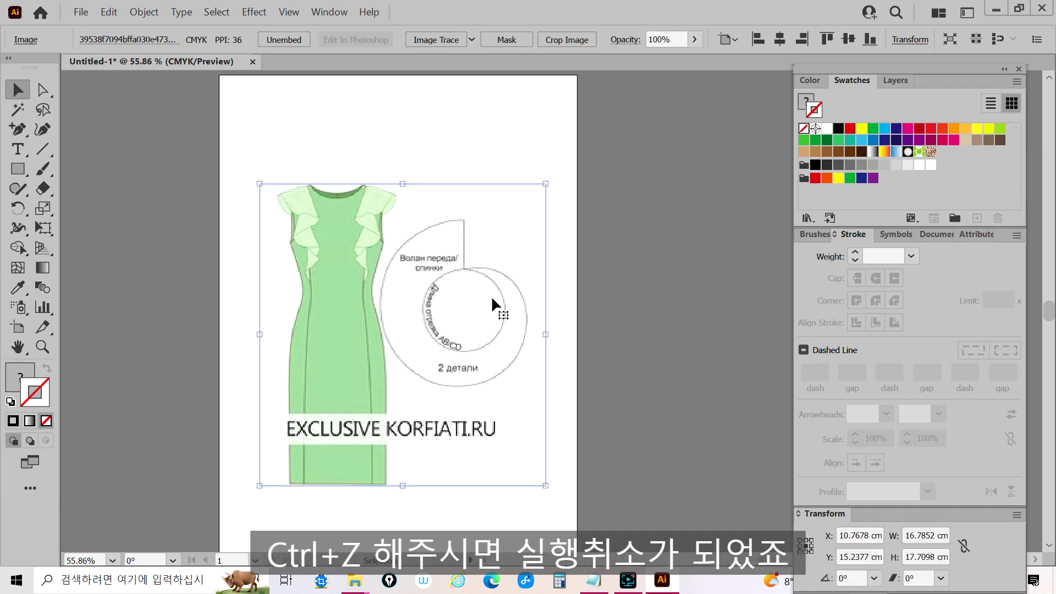
Display the document's layers, look up where the Layers display is switched on, and deselect the image
left_click(895, 83)
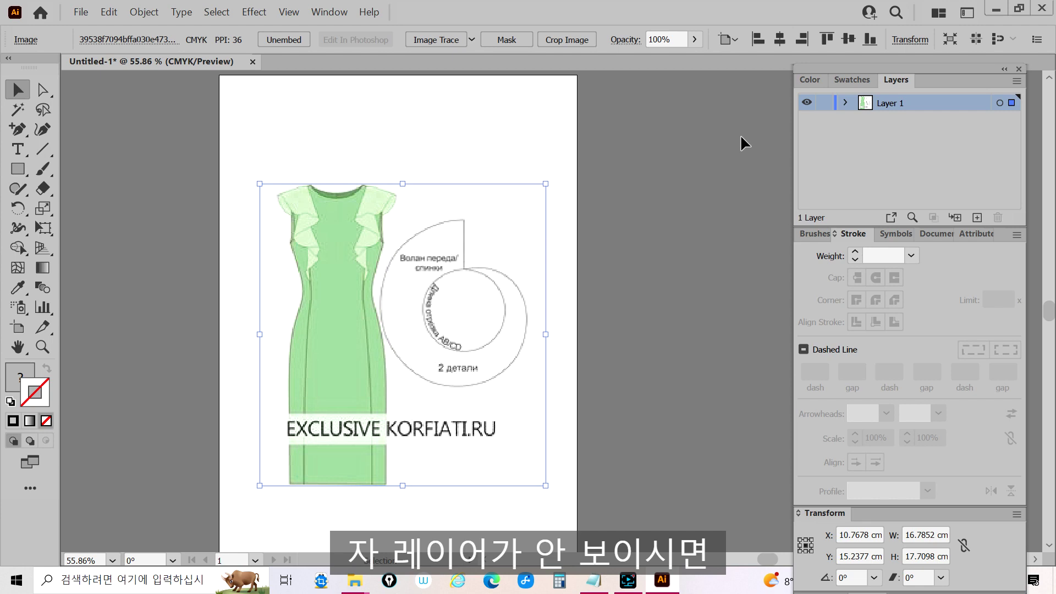
left_click(329, 12)
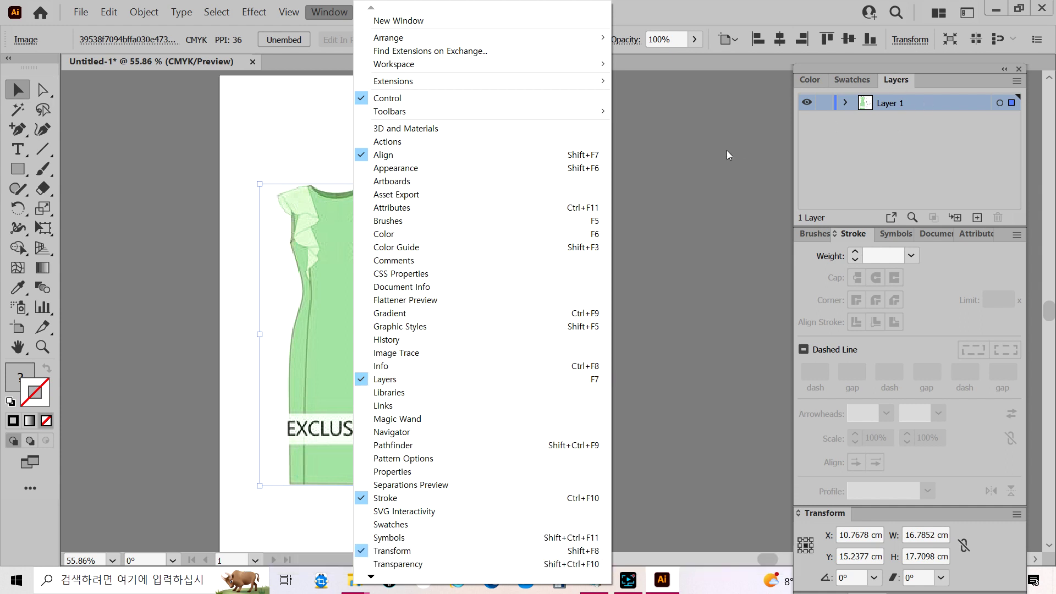
left_click(702, 159)
left_click(702, 159)
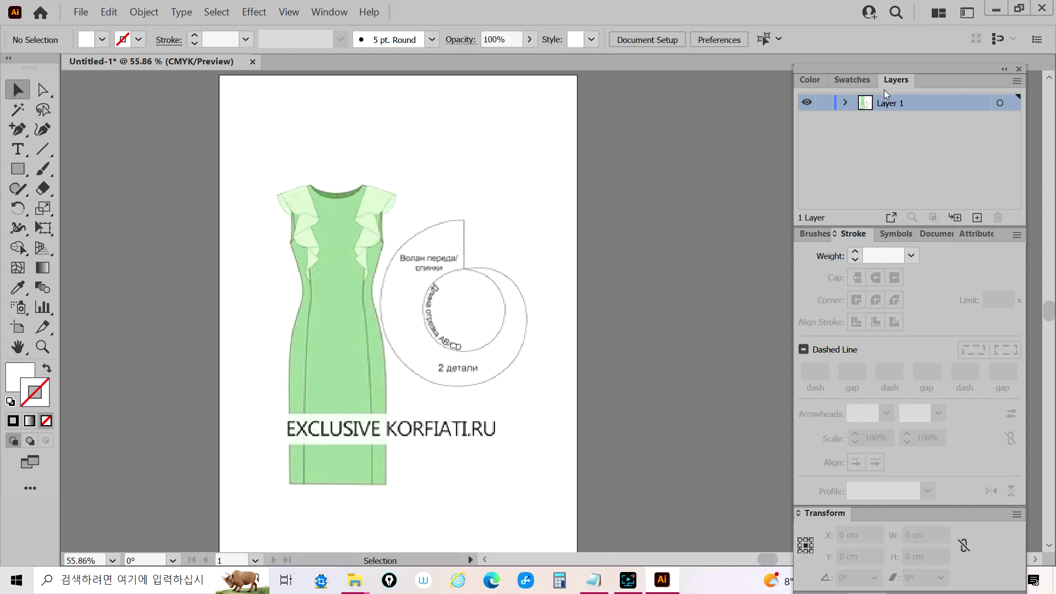
Expand Layer 1, lock its <Image> object, and try to move the locked dress image on the artboard
left_click(846, 103)
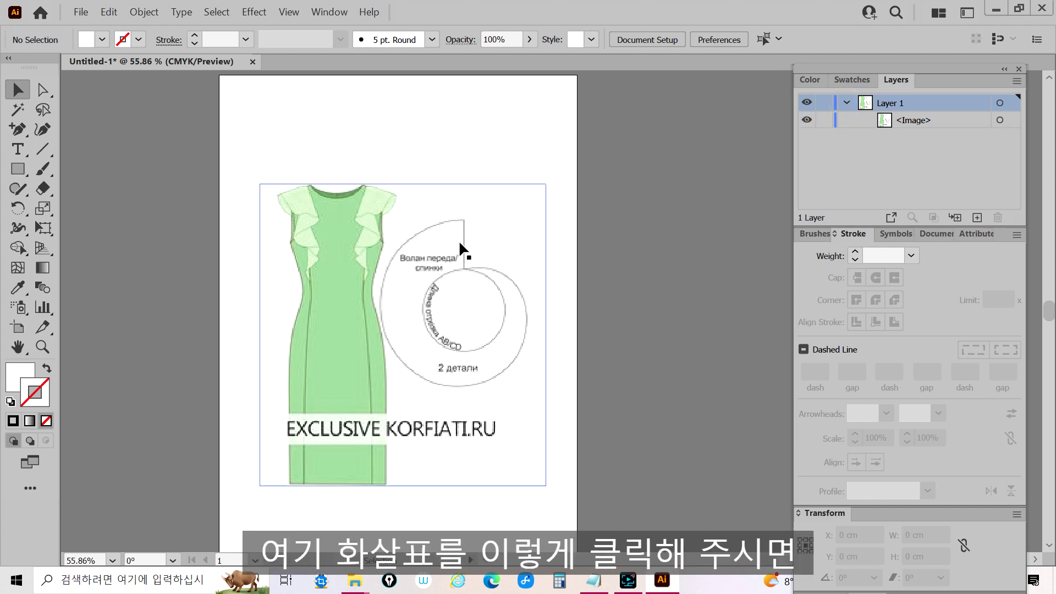
left_click(359, 274)
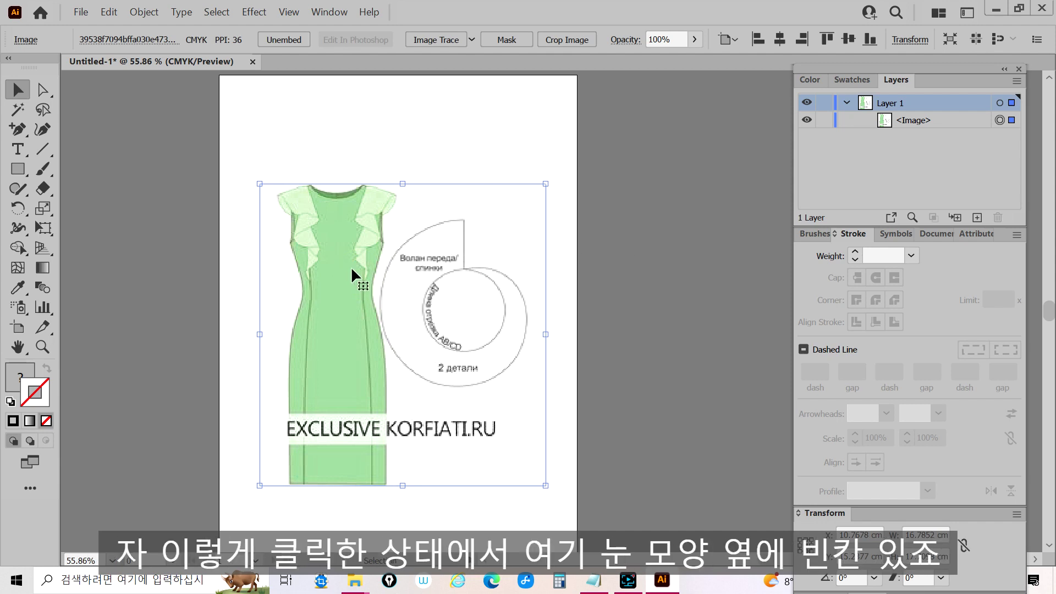
left_click(823, 122)
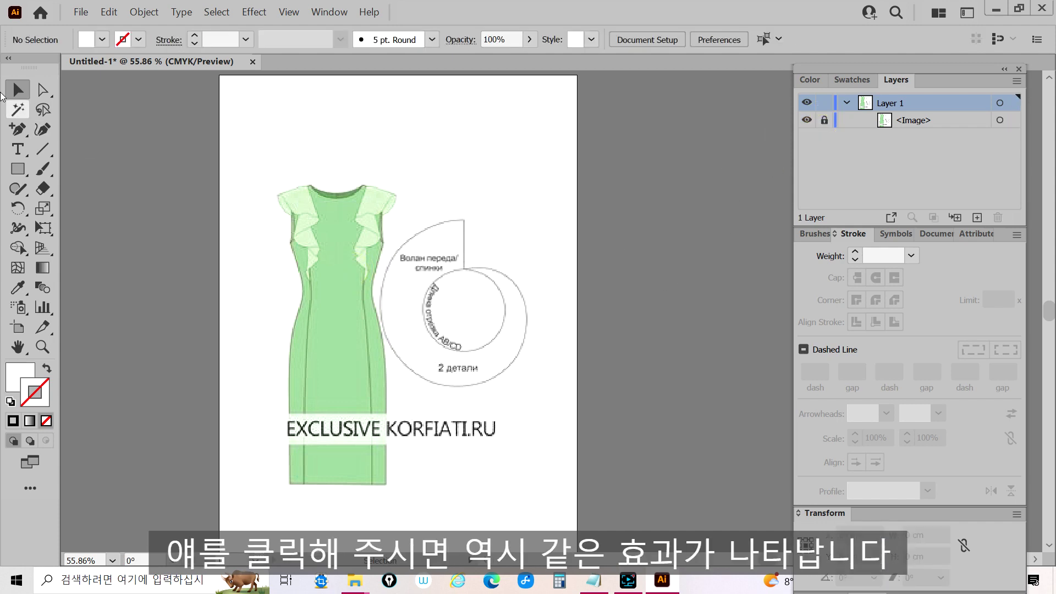
left_click_drag(363, 301, 364, 368)
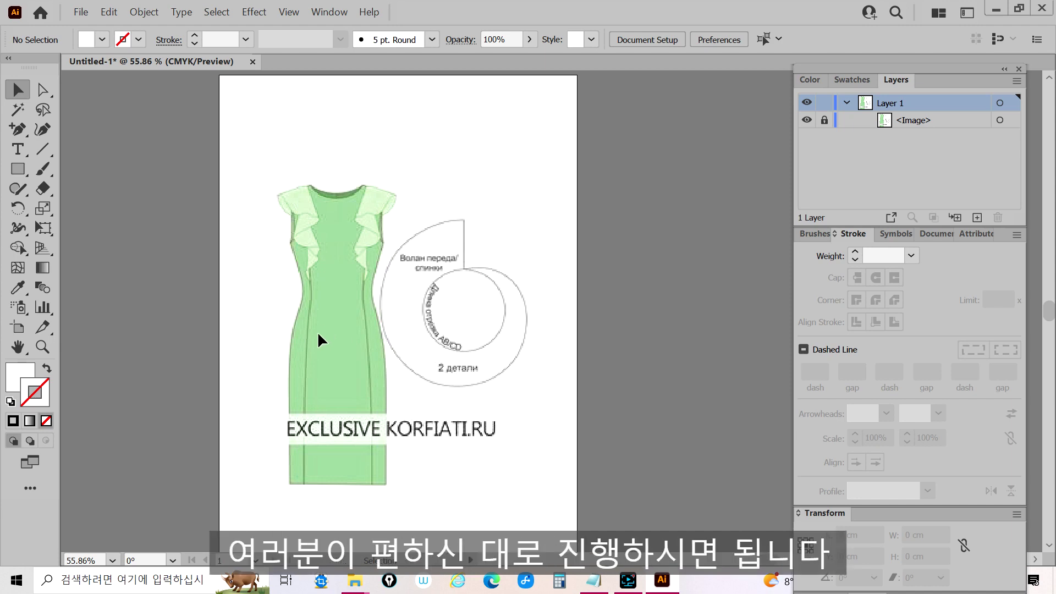
Unlock the <Image> object in Layer 1 and delete the dress image from the artboard
left_click(823, 120)
left_click(306, 189)
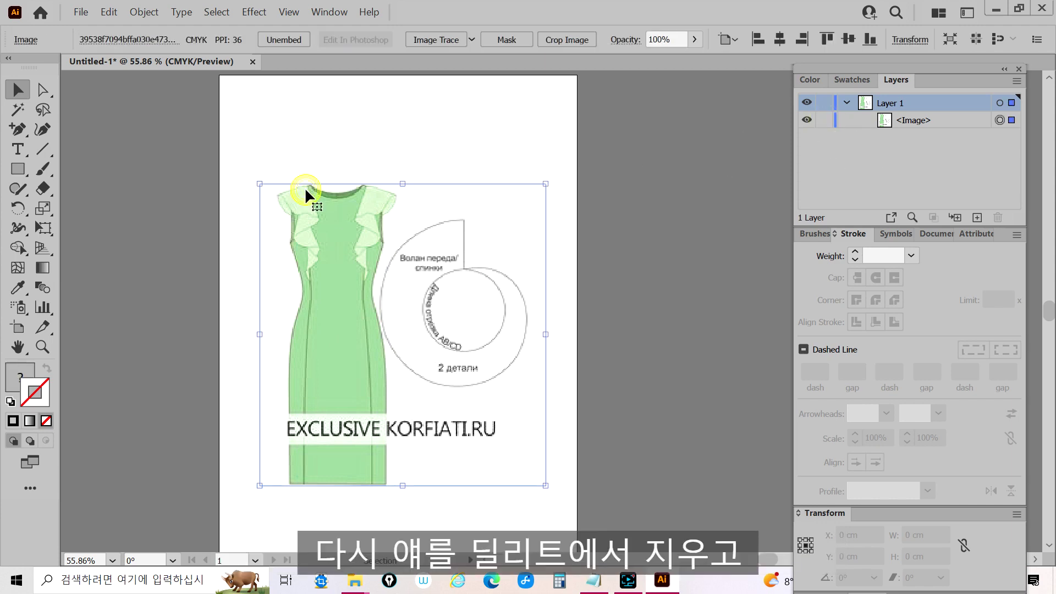
key("Delete")
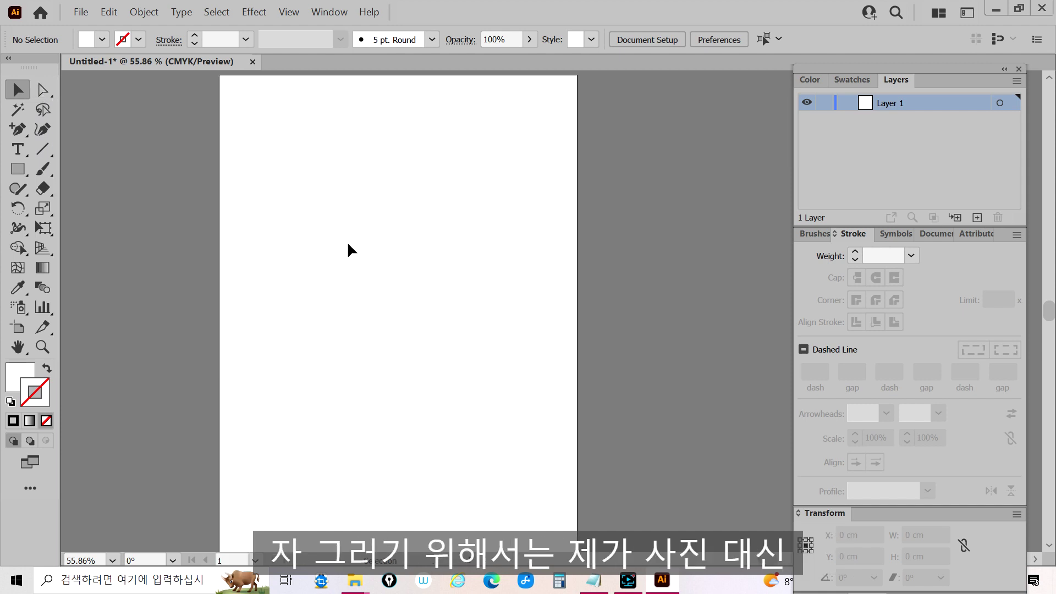
Draw a rectangle about 15.7 by 12.1 cm on the artboard and give it no fill and a red stroke
left_click(19, 172)
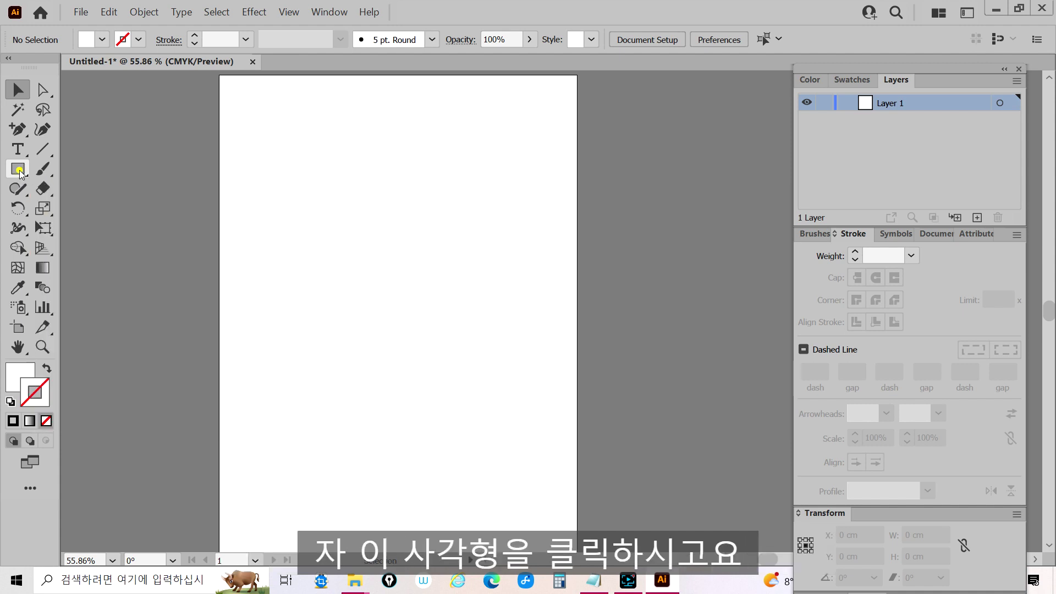
left_click_drag(239, 192, 508, 398)
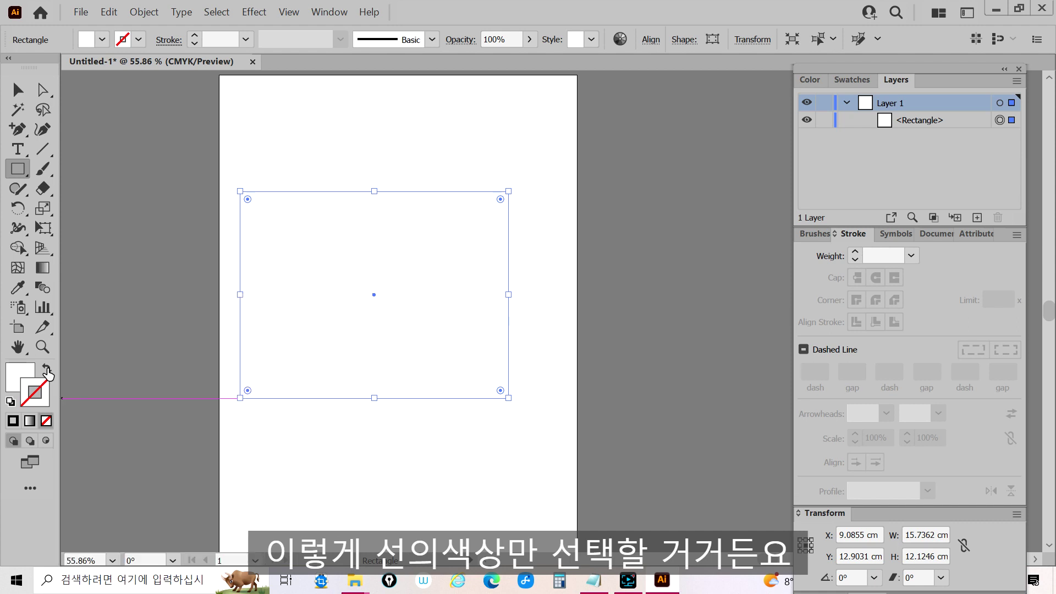
left_click(48, 370)
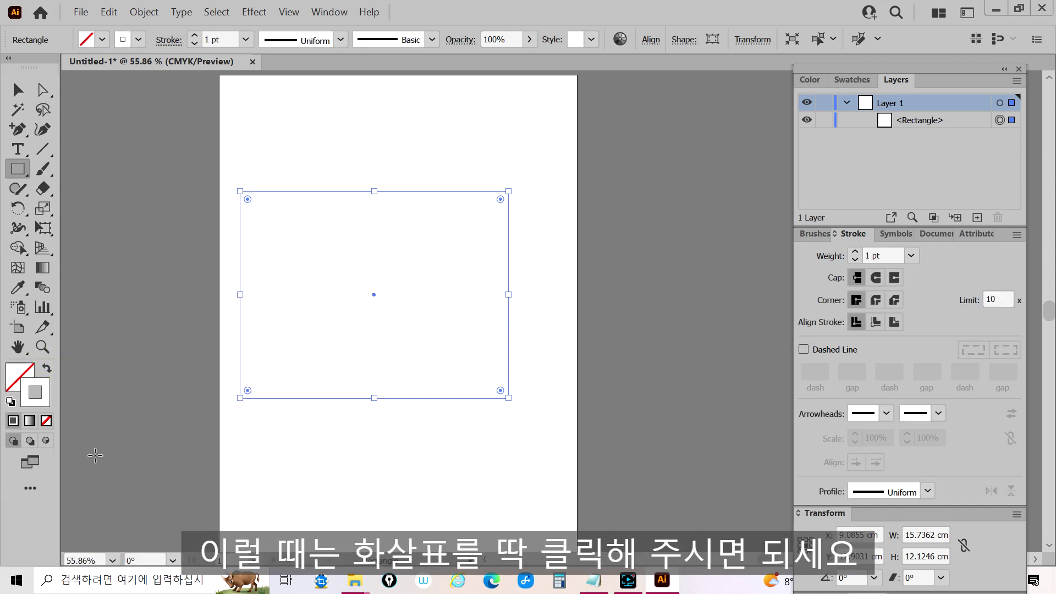
left_click(861, 83)
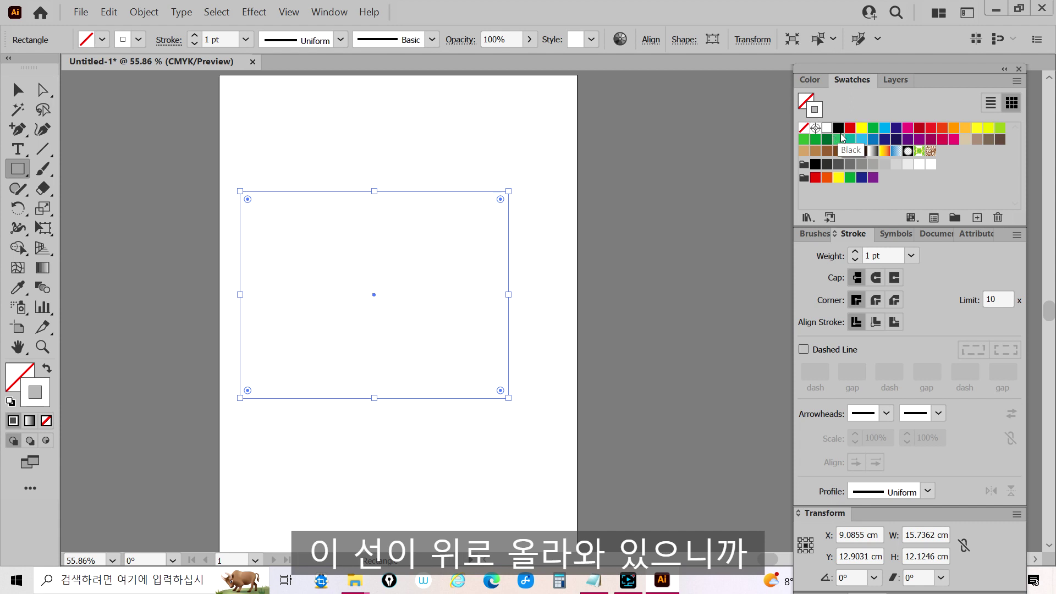
left_click(850, 129)
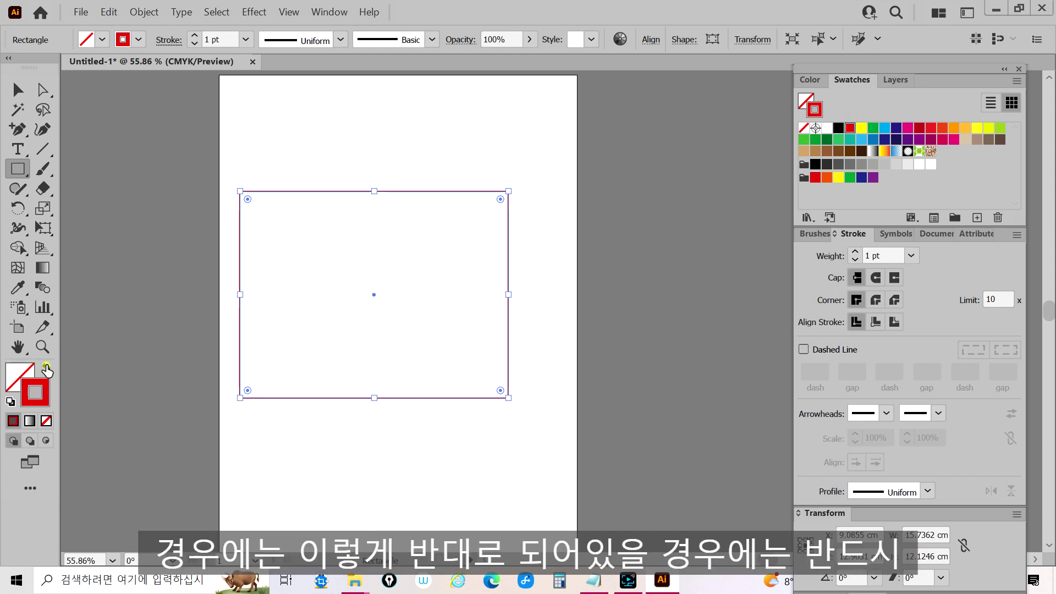
Swap the rectangle's fill and stroke, and reassign the fill to None and the stroke to red
left_click(47, 368)
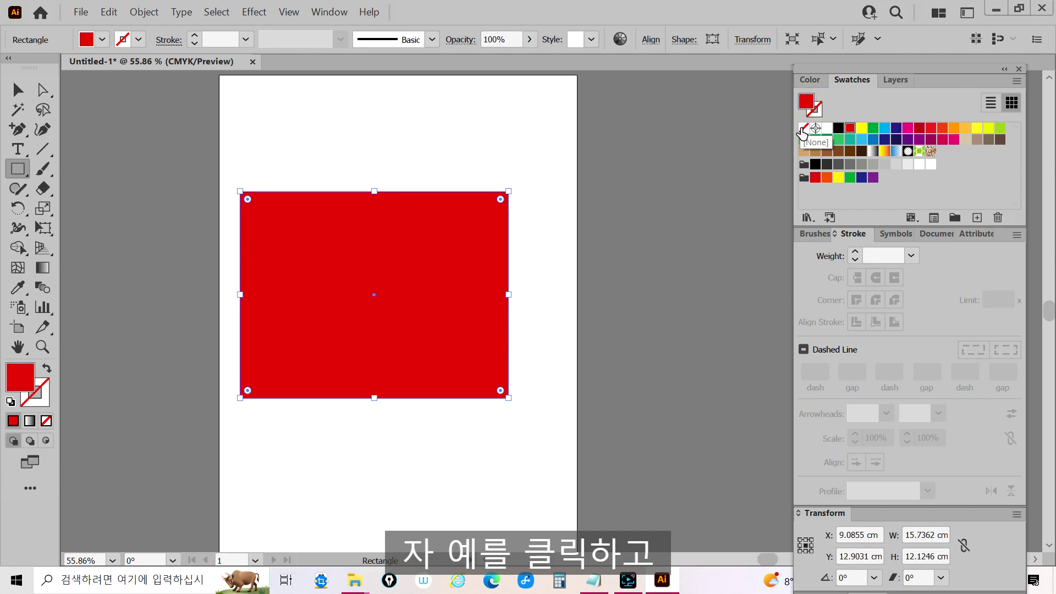
left_click(804, 128)
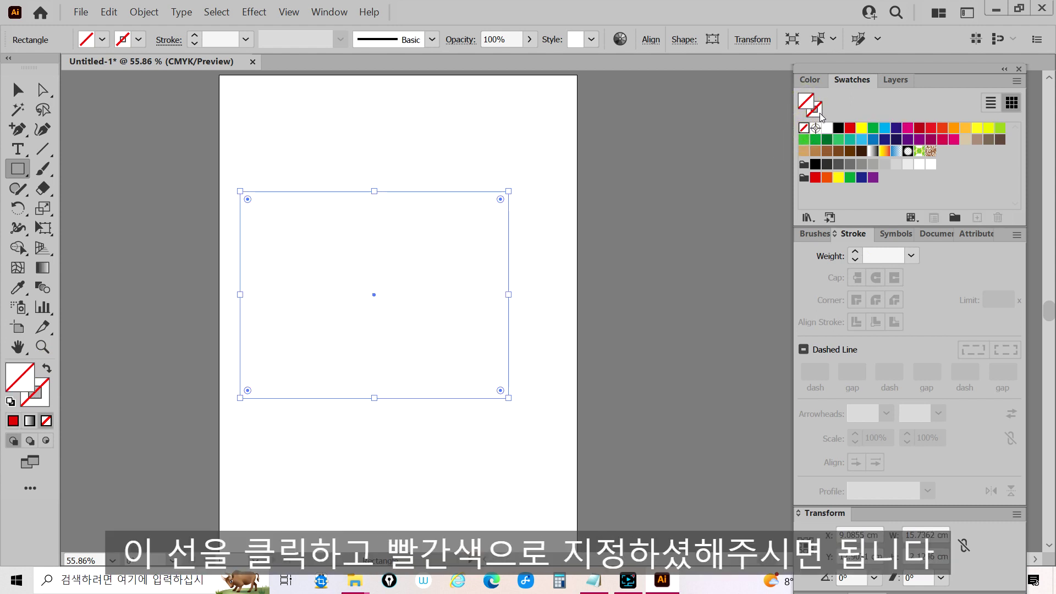
left_click(850, 128)
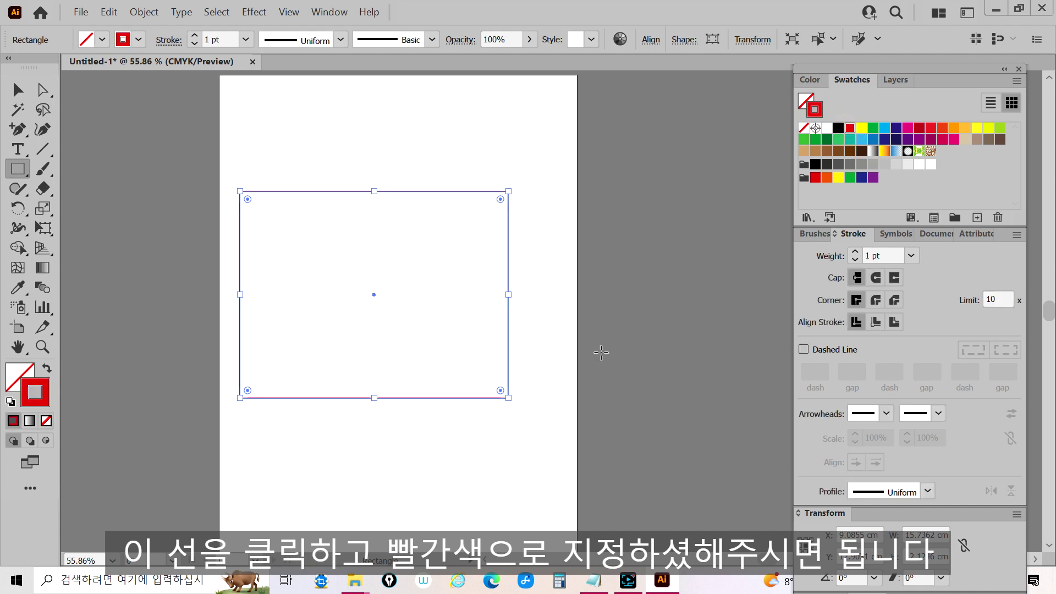
Look up where the Swatches display is switched on, leaving the current rectangle as it is
left_click(328, 12)
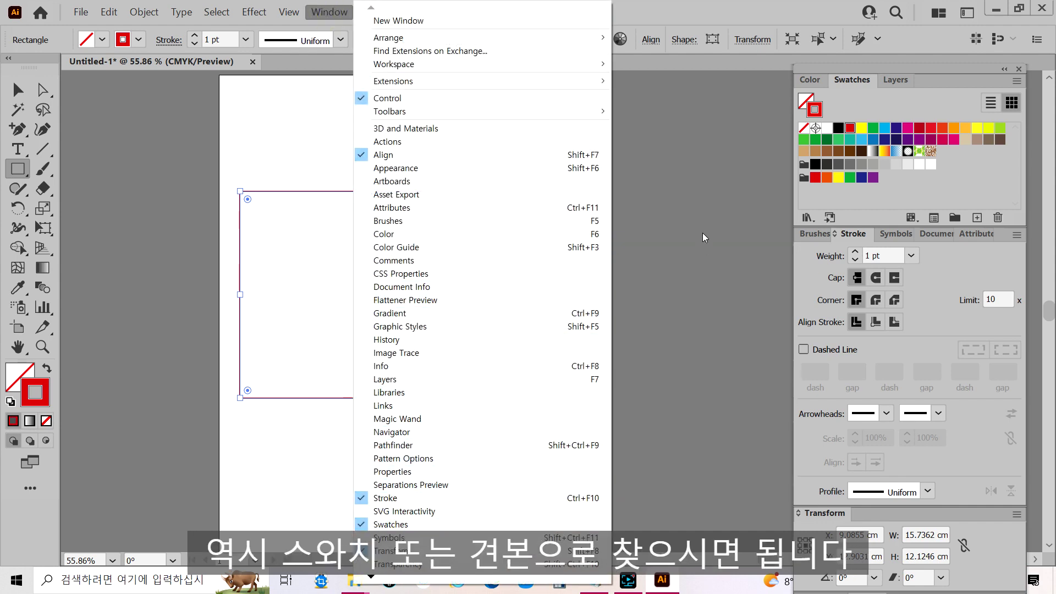
left_click(748, 154)
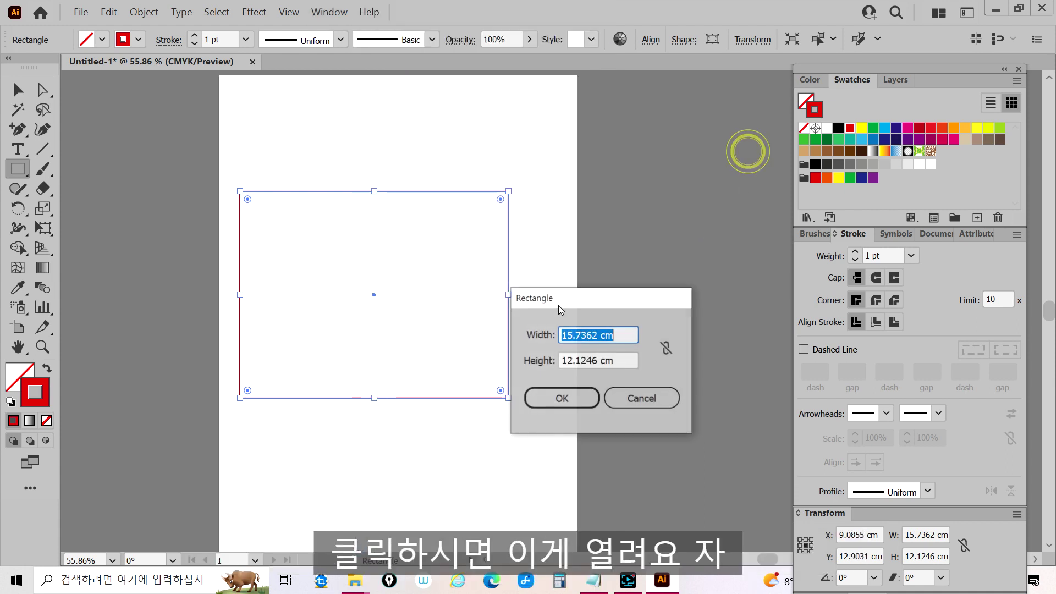
left_click(642, 403)
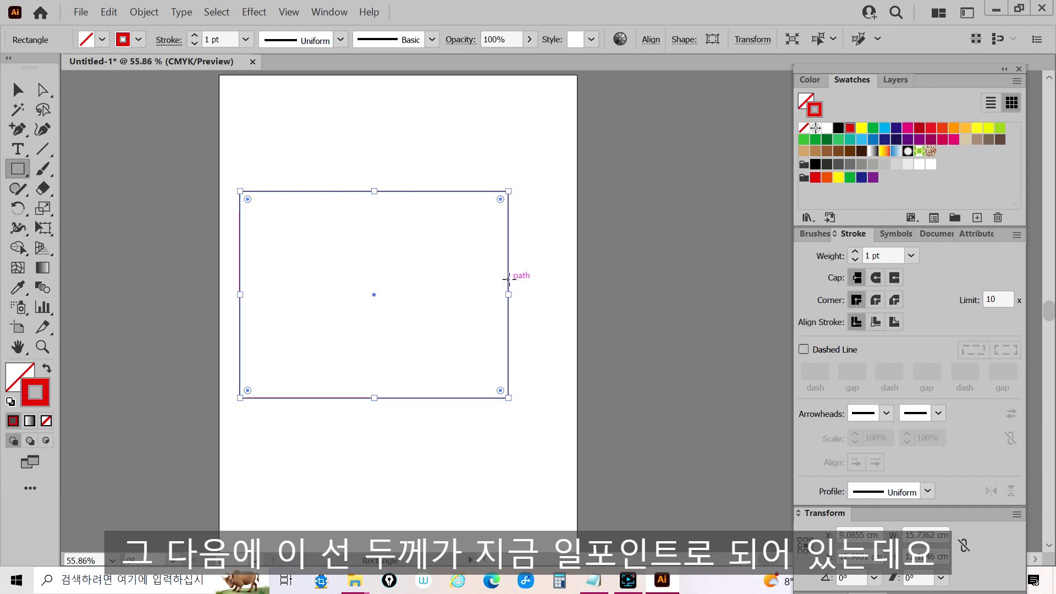
Increase the red rectangle's stroke weight to 5 pt
left_click(856, 252)
left_click(856, 253)
left_click(856, 253)
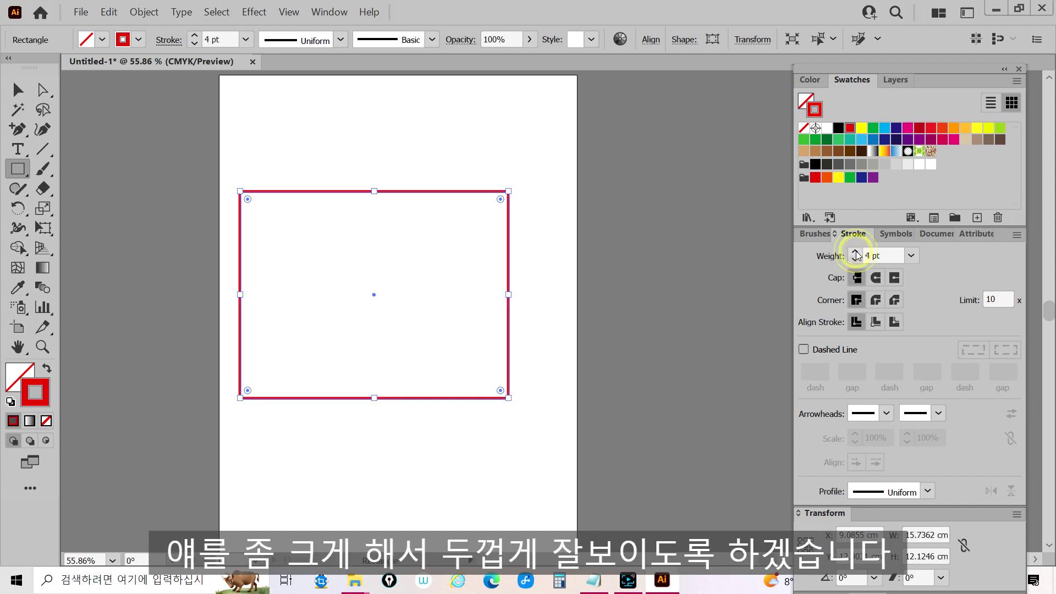
left_click(856, 253)
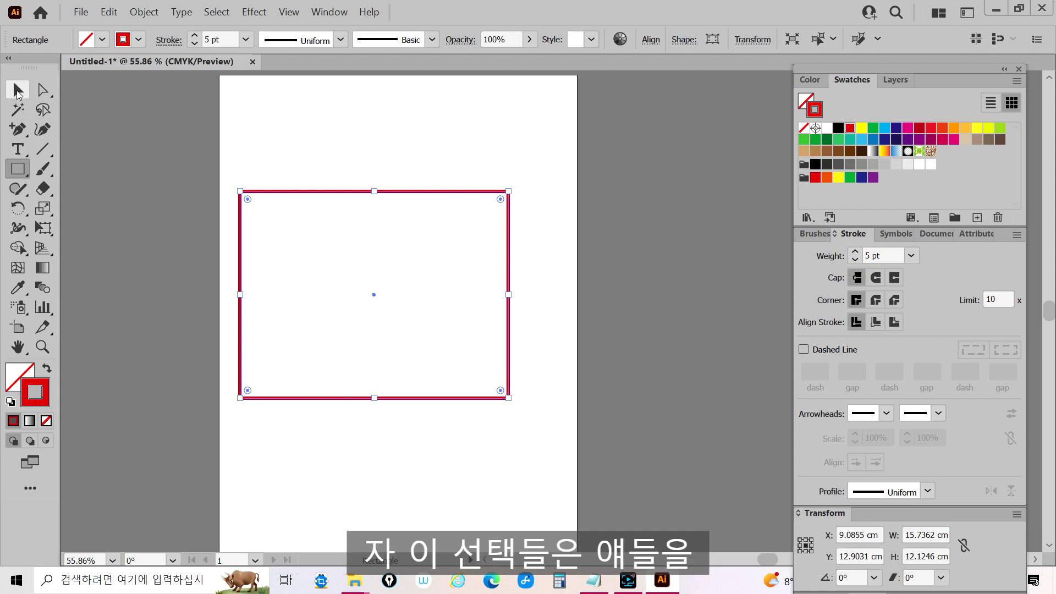
Move the red rectangle slightly down and to the right, scale it to about 14.6 by 11.6 cm, and deselect it
left_click(18, 90)
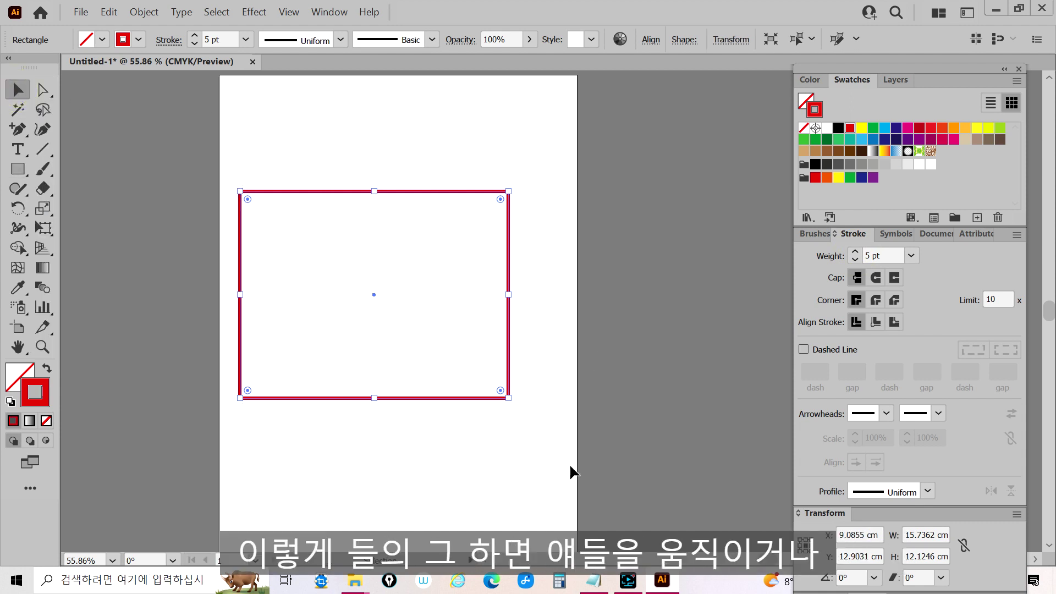
left_click_drag(407, 193, 445, 202)
mouse_move(544, 303)
left_mouse_down()
mouse_move(420, 302)
mouse_move(534, 298)
left_mouse_up()
mouse_move(533, 408)
left_mouse_down()
mouse_move(440, 305)
mouse_move(522, 398)
left_mouse_up()
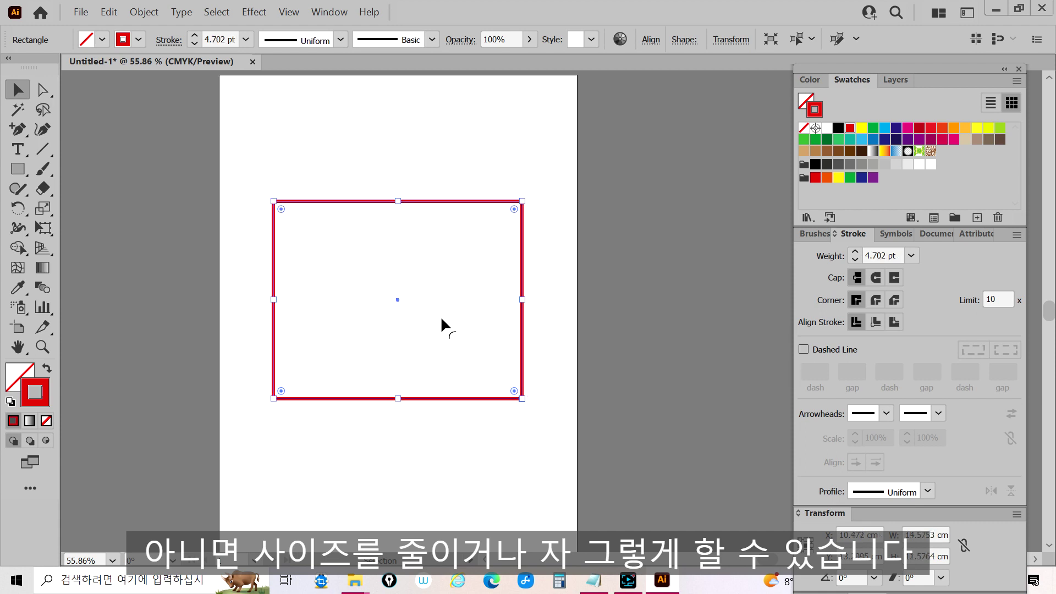
left_click(380, 159)
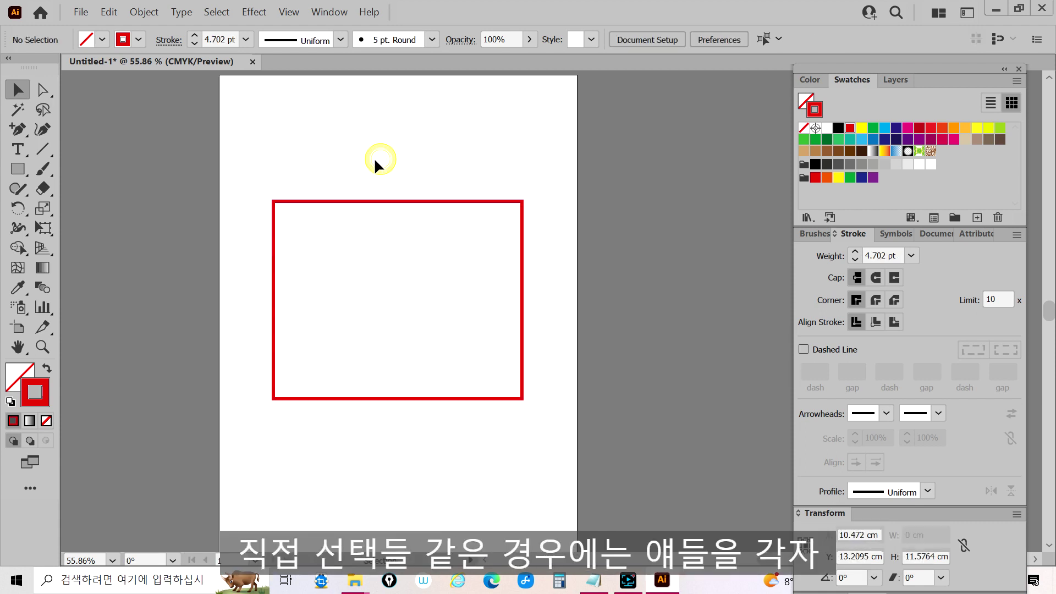
Select the rectangle's two upper anchor points with Direct Selection, shift the upper edge, and undo the shift
left_click(46, 90)
left_click_drag(233, 152, 544, 261)
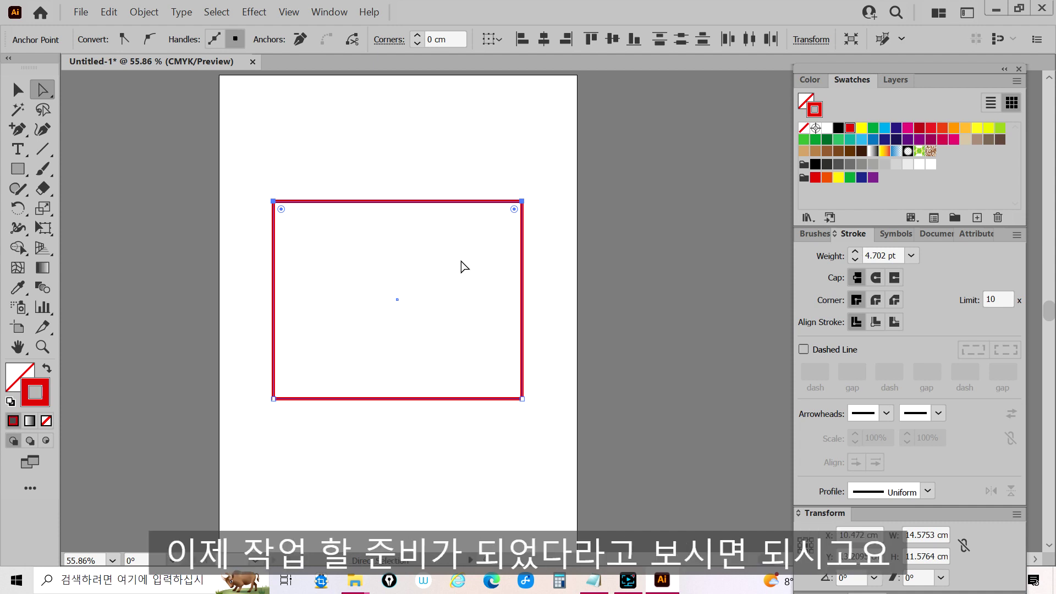
mouse_move(387, 204)
left_mouse_down()
mouse_move(385, 293)
mouse_move(392, 171)
mouse_move(360, 247)
mouse_move(286, 193)
mouse_move(393, 242)
mouse_move(443, 198)
mouse_move(372, 205)
left_mouse_up()
key("ctrl+z")
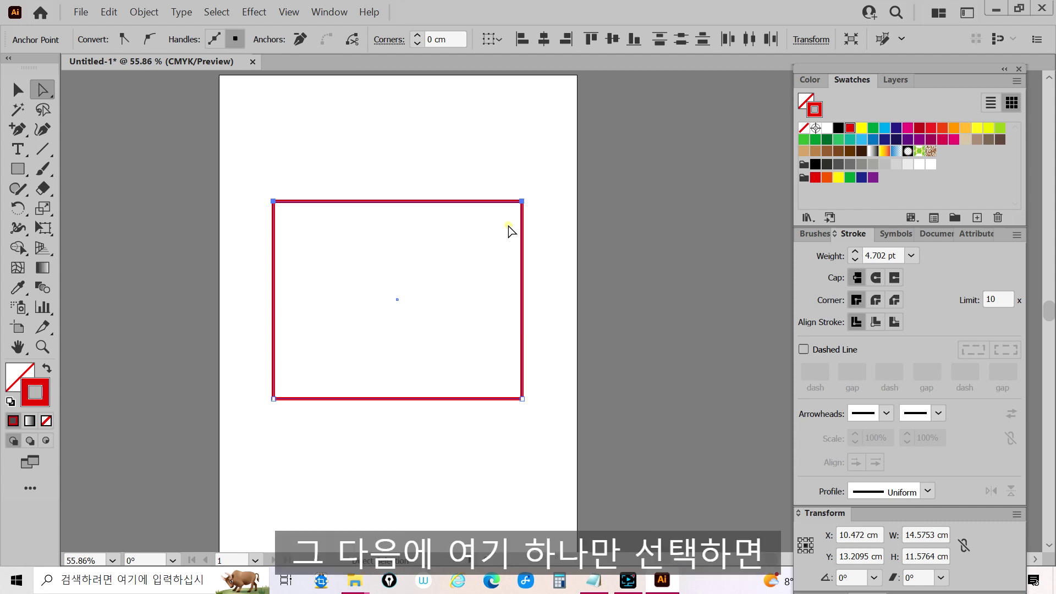
Select only the rectangle's upper-right anchor point, move it slightly inward, and undo the move
left_click(509, 231)
left_click(522, 203)
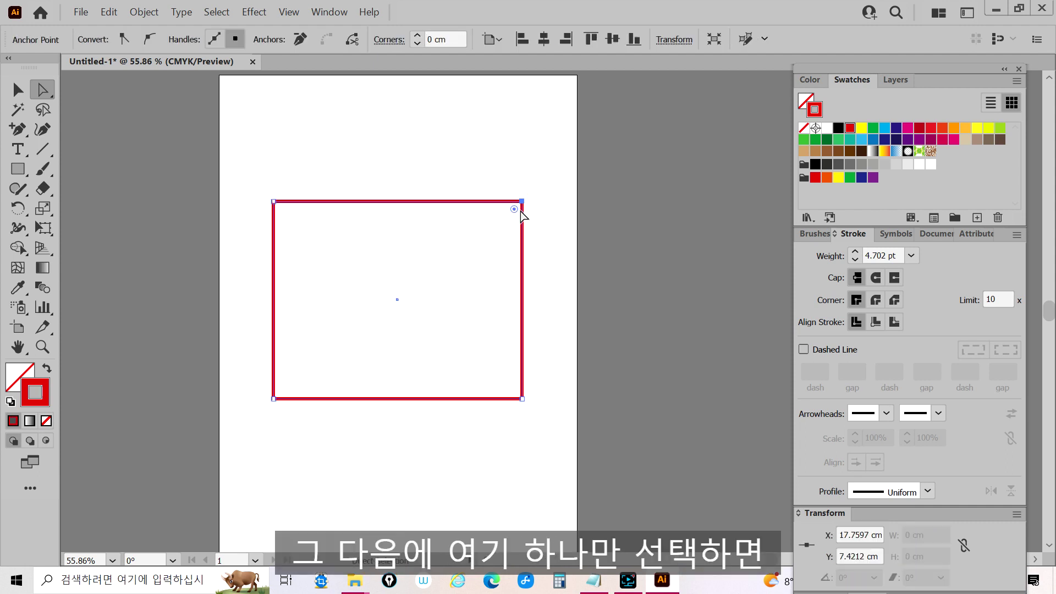
mouse_move(522, 204)
left_mouse_down()
mouse_move(459, 275)
mouse_move(510, 200)
mouse_move(409, 126)
mouse_move(488, 152)
mouse_move(490, 254)
mouse_move(519, 205)
mouse_move(520, 154)
mouse_move(499, 202)
mouse_move(525, 204)
mouse_move(520, 189)
mouse_move(519, 204)
left_mouse_up()
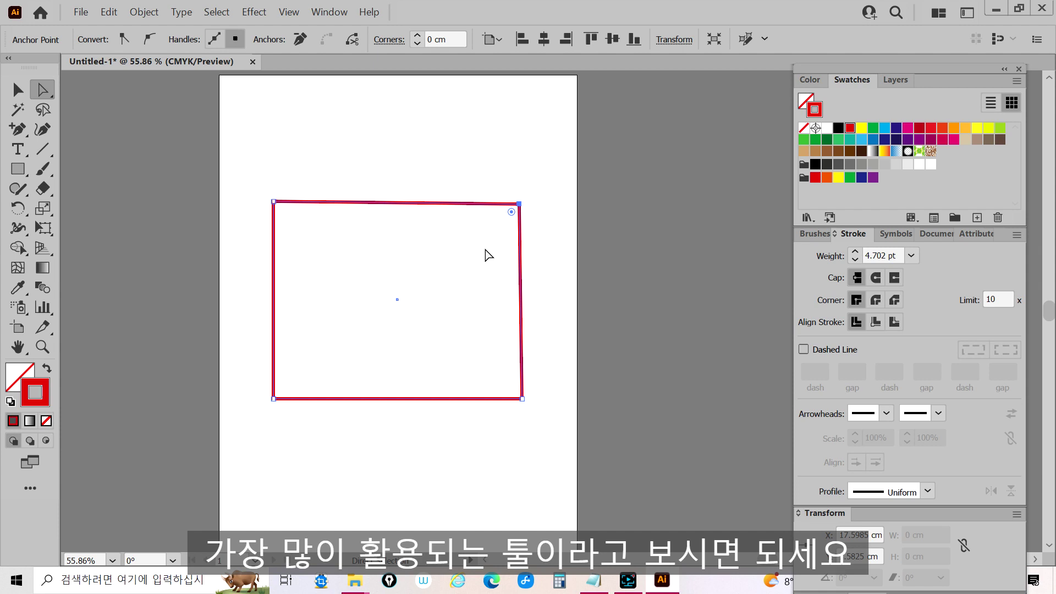
key("ctrl+z")
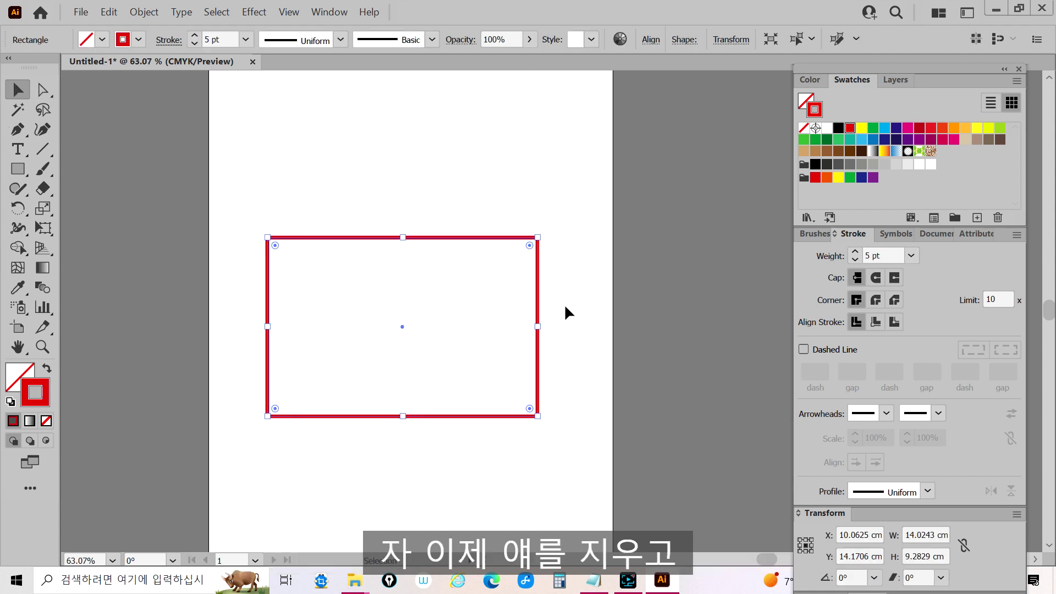
Delete the red rectangle from the artboard and activate the Pen tool
key("Delete")
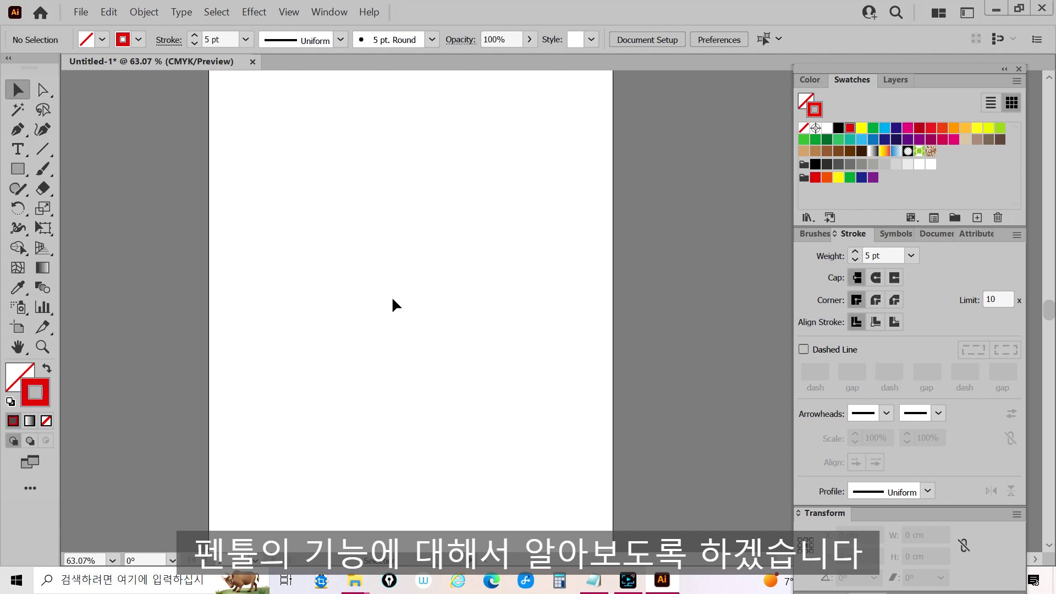
left_click(27, 137)
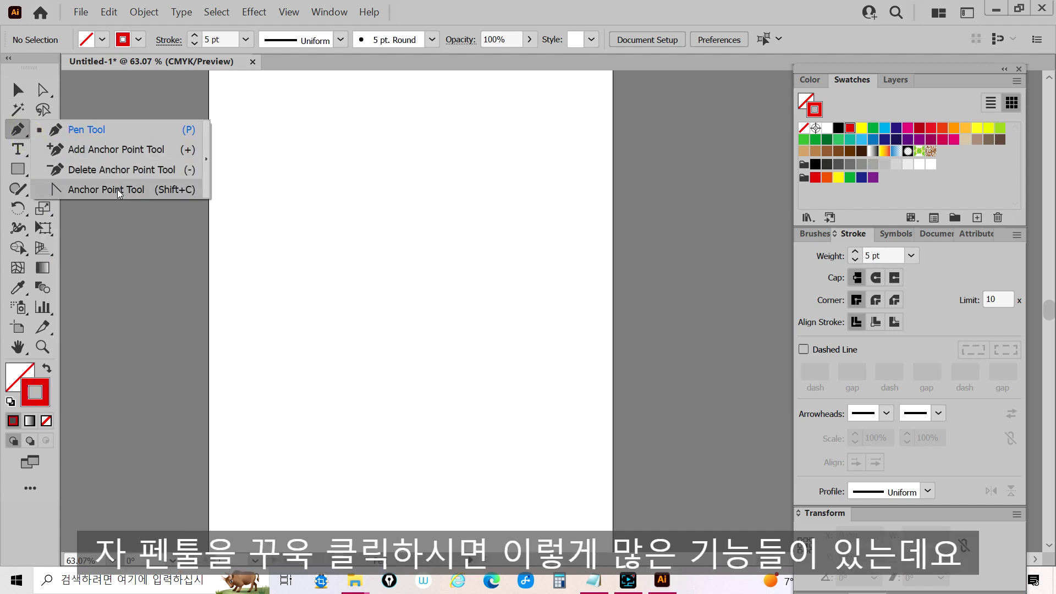
left_click(81, 131)
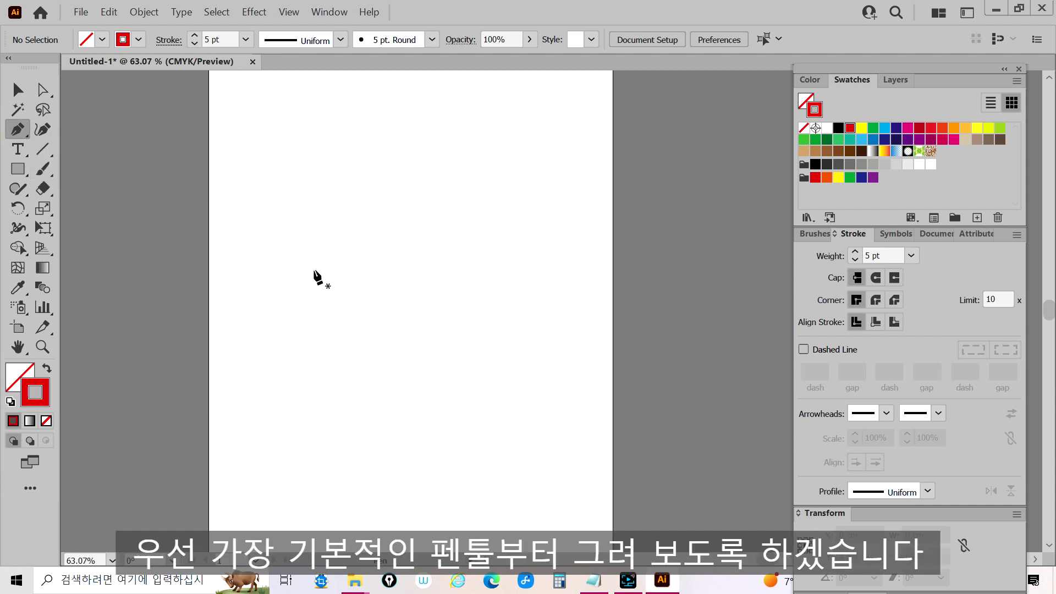
Draw an open zigzag path of six straight segments across the artboard and end the path
left_click(255, 291)
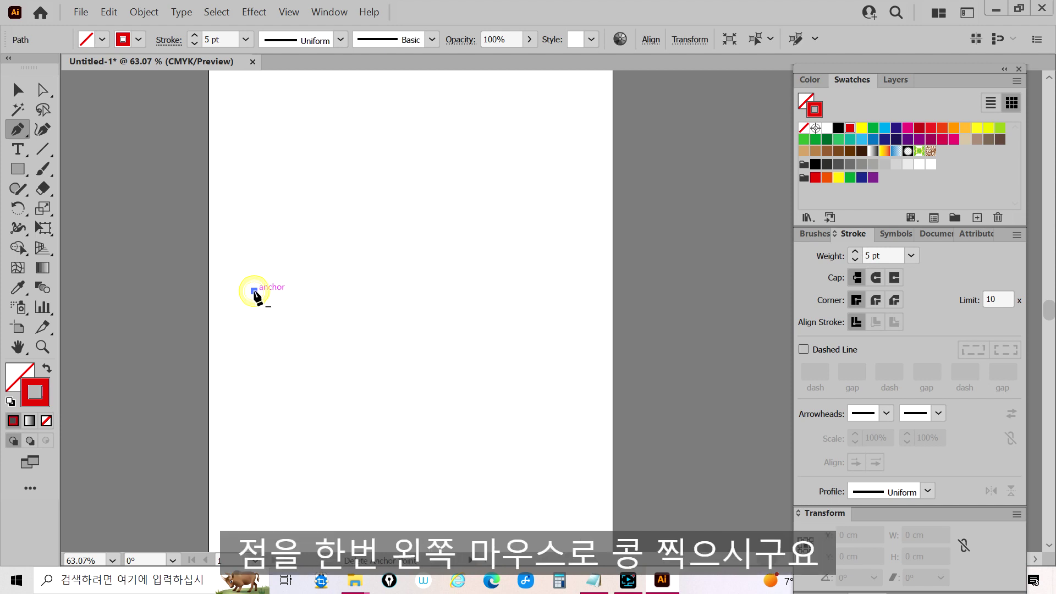
left_click(321, 229)
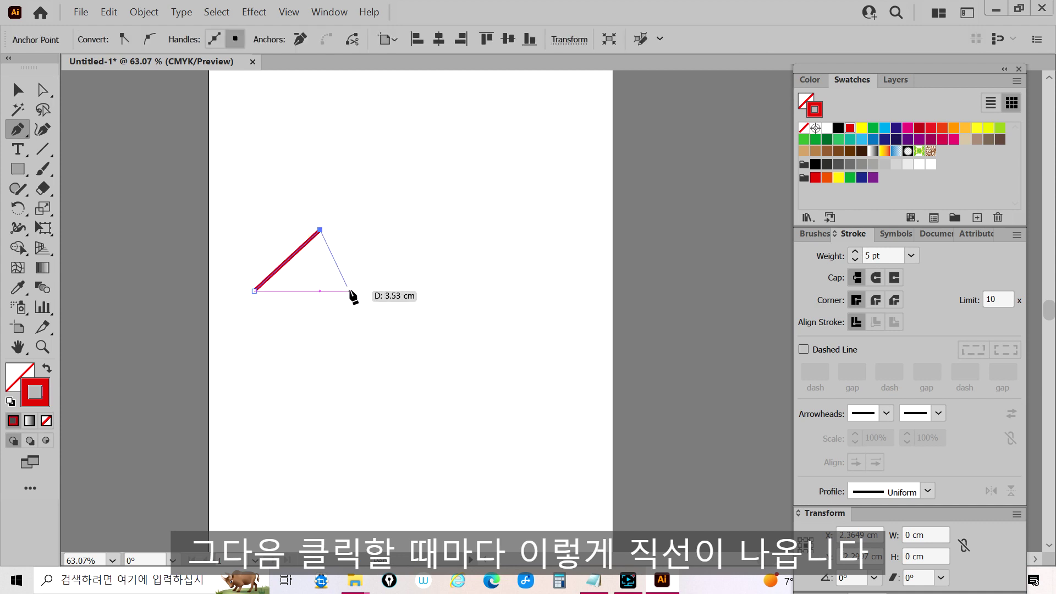
left_click(355, 293)
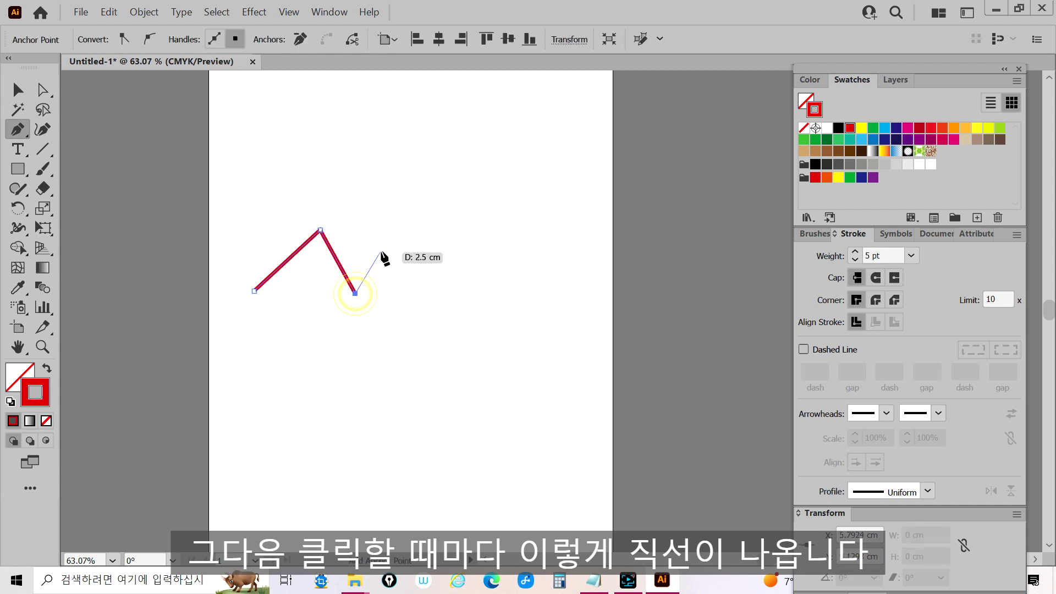
left_click(405, 232)
left_click(451, 288)
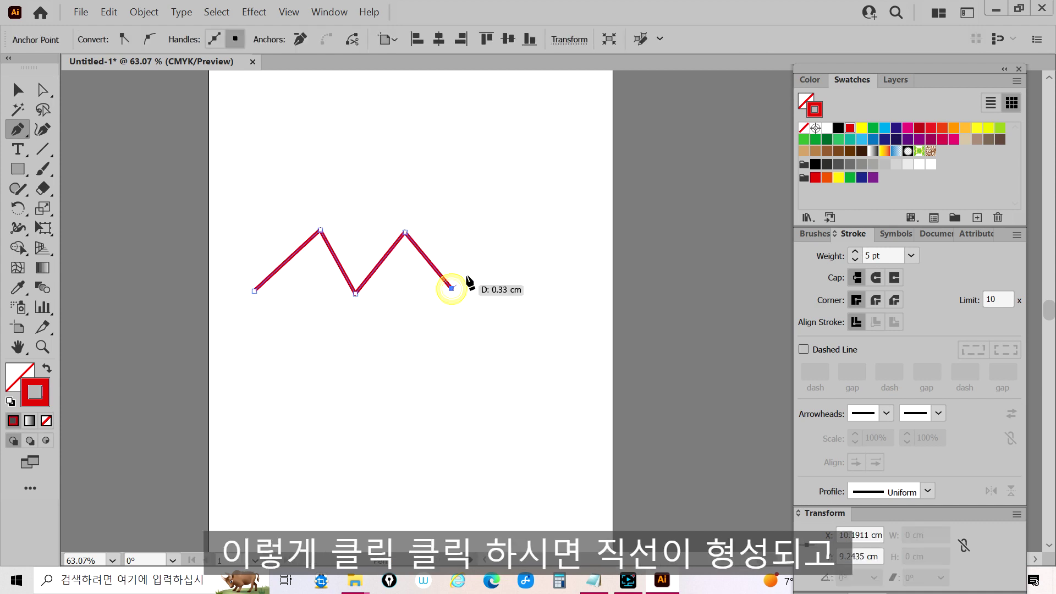
left_click(486, 243)
left_click(524, 285)
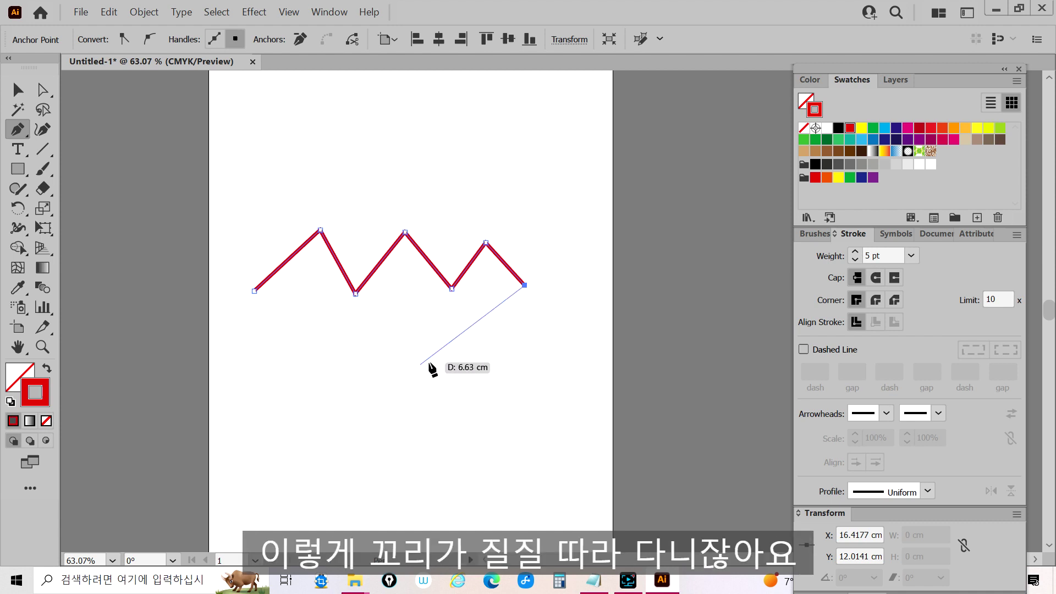
key("ctrl")
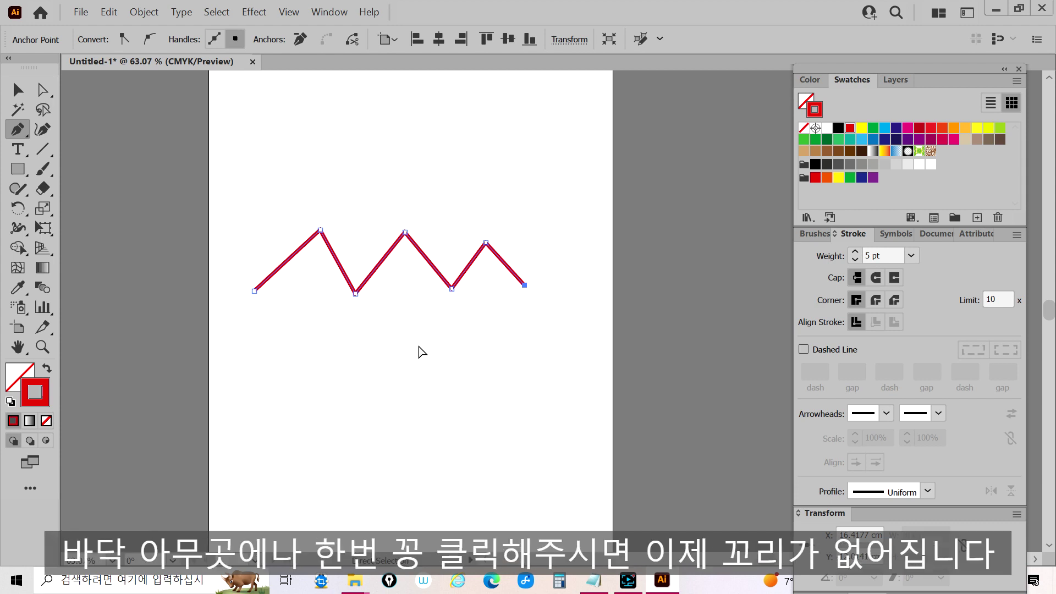
left_click(422, 352, "ctrl")
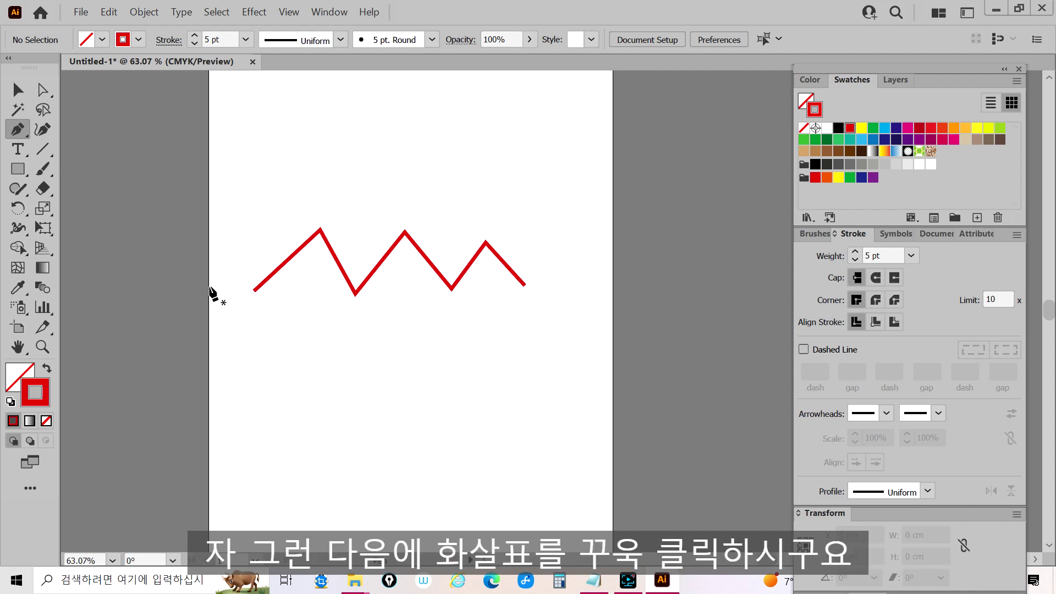
Remove the zigzag's first two peak anchor points from the left with the Delete Anchor Point tool
left_click(28, 137)
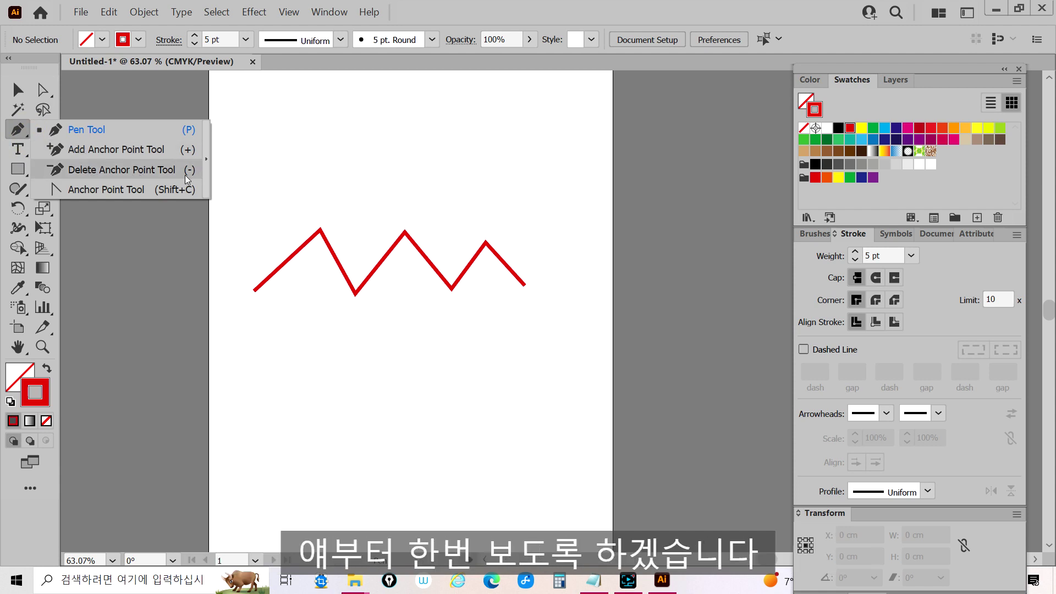
left_click(144, 170)
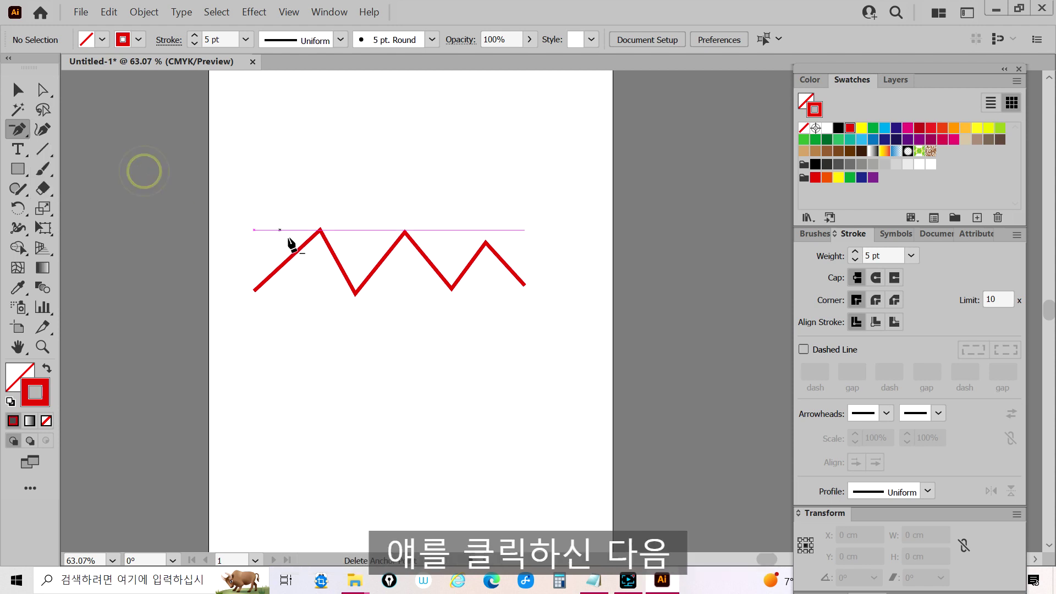
left_click(320, 231)
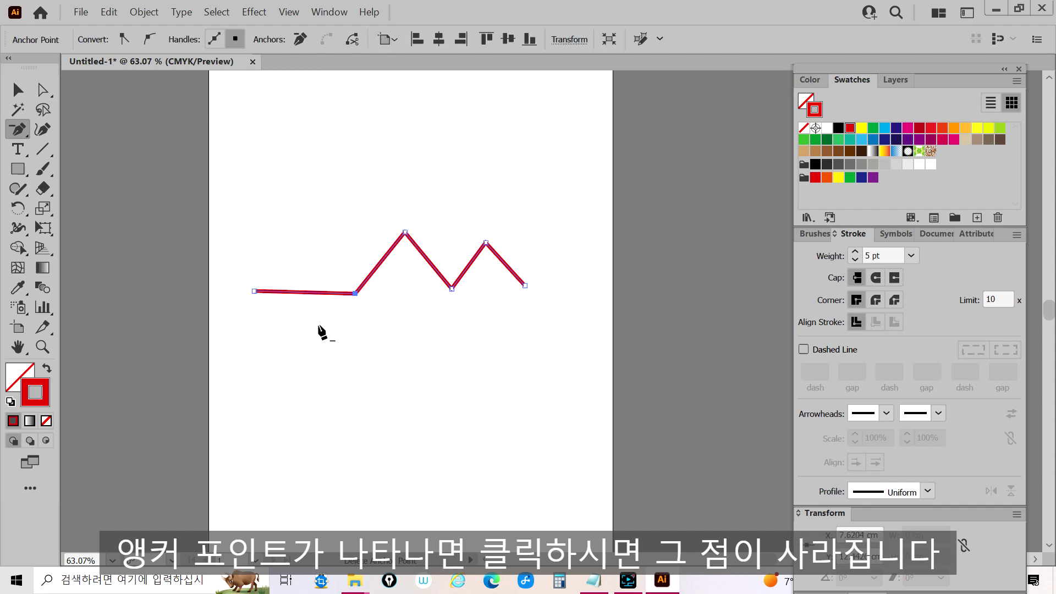
left_click(405, 233)
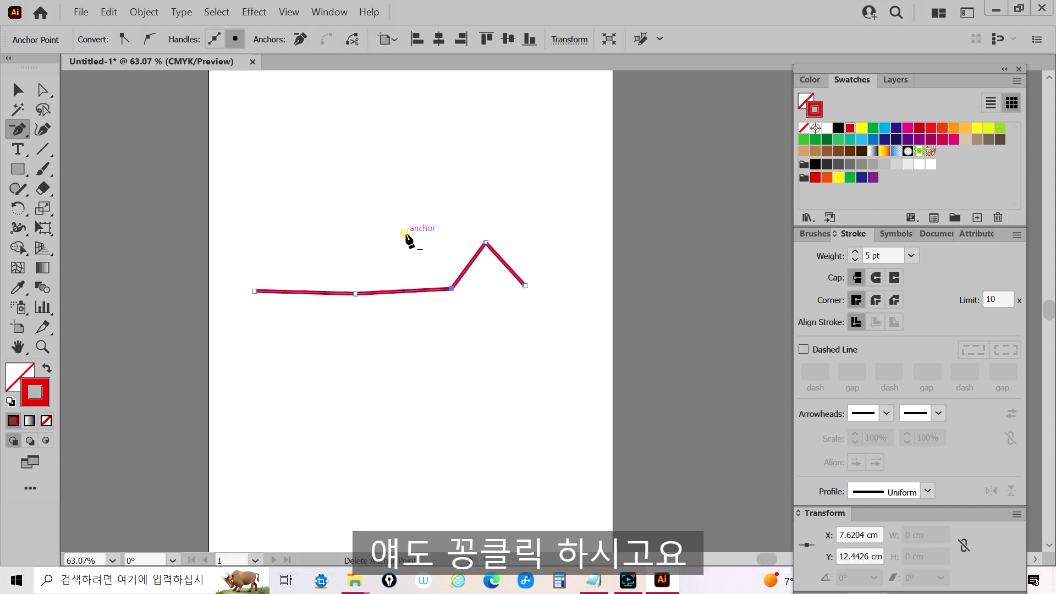
Remove the path's remaining peak and two inner anchor points, and lower the right endpoint to make the line nearly horizontal
left_click(486, 243)
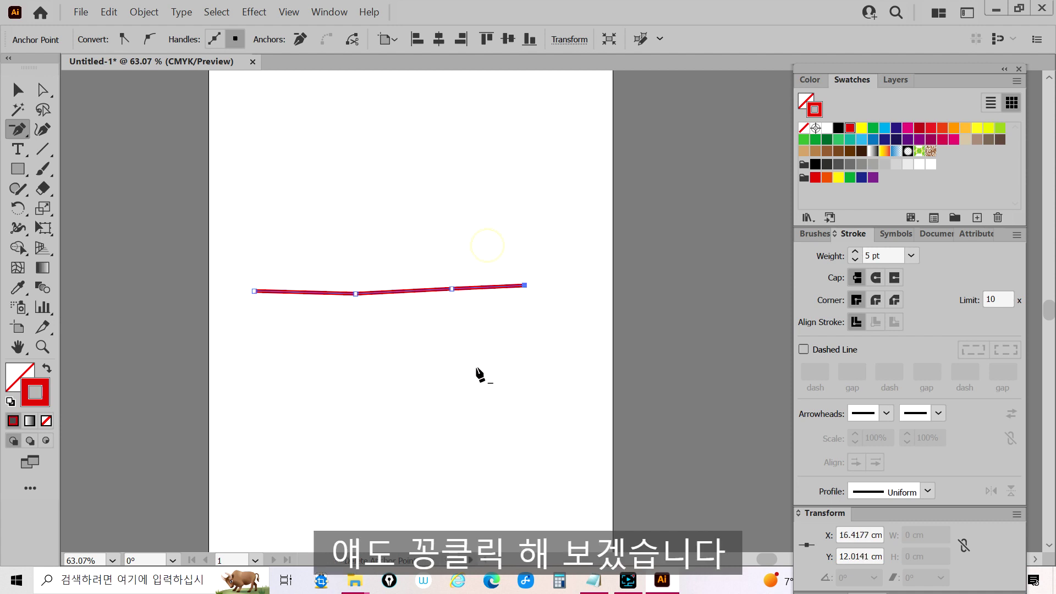
left_click(440, 339, "ctrl")
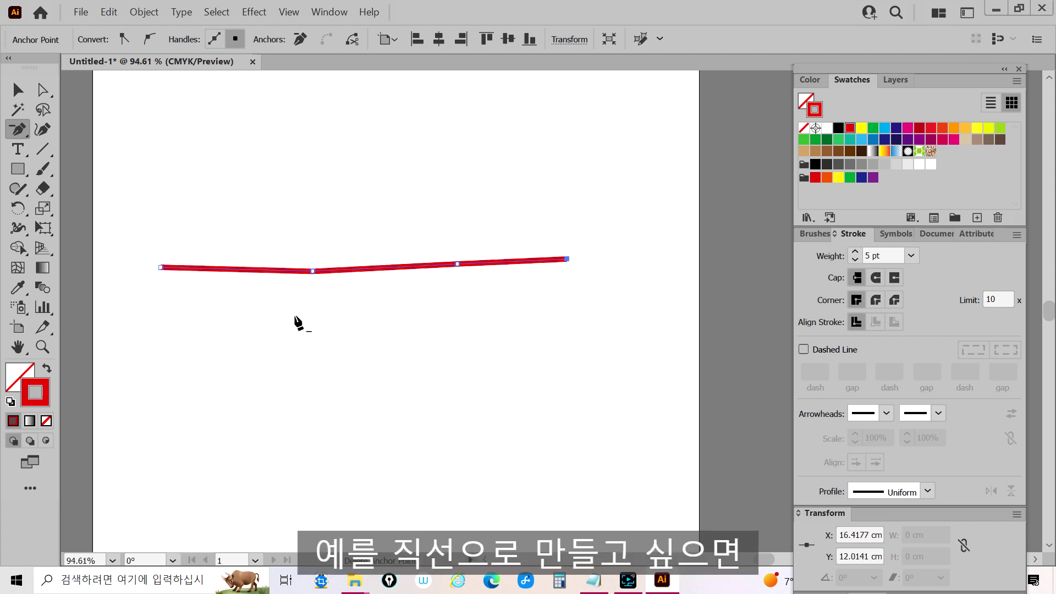
left_click(312, 272)
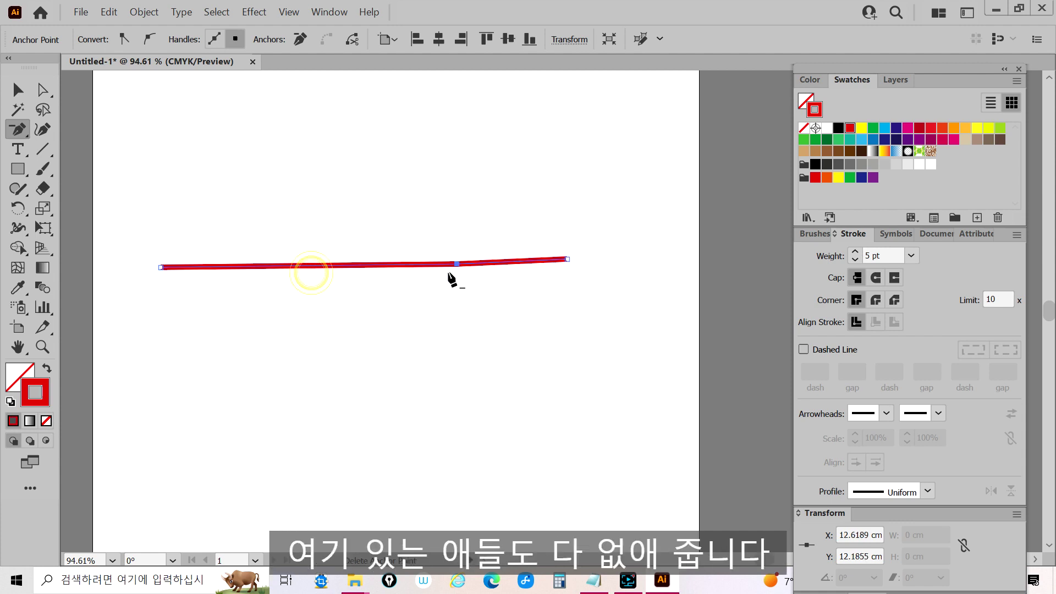
left_click(457, 264)
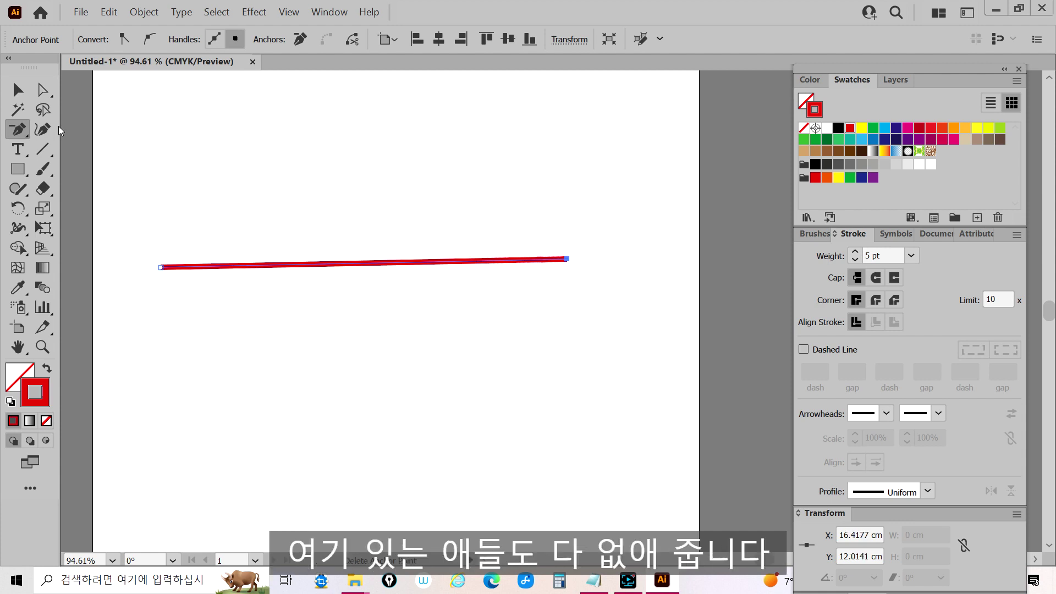
left_click(43, 89)
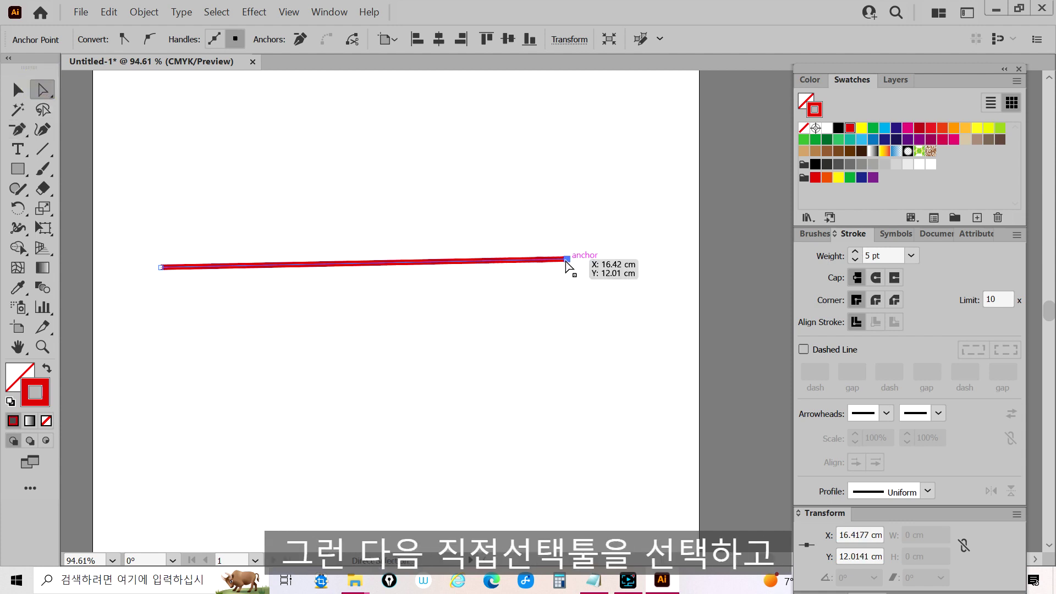
mouse_move(566, 262)
left_mouse_down()
mouse_move(581, 274)
mouse_move(685, 270)
mouse_move(361, 269)
mouse_move(571, 269)
left_mouse_up()
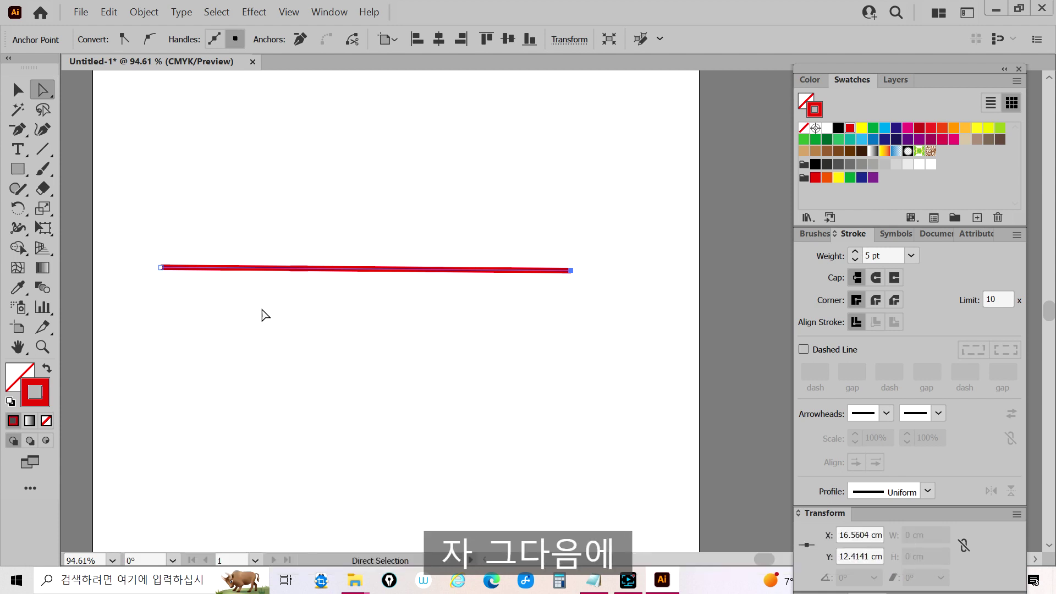
Add four anchor points spaced along the red line with the Add Anchor Point tool
left_click(28, 137)
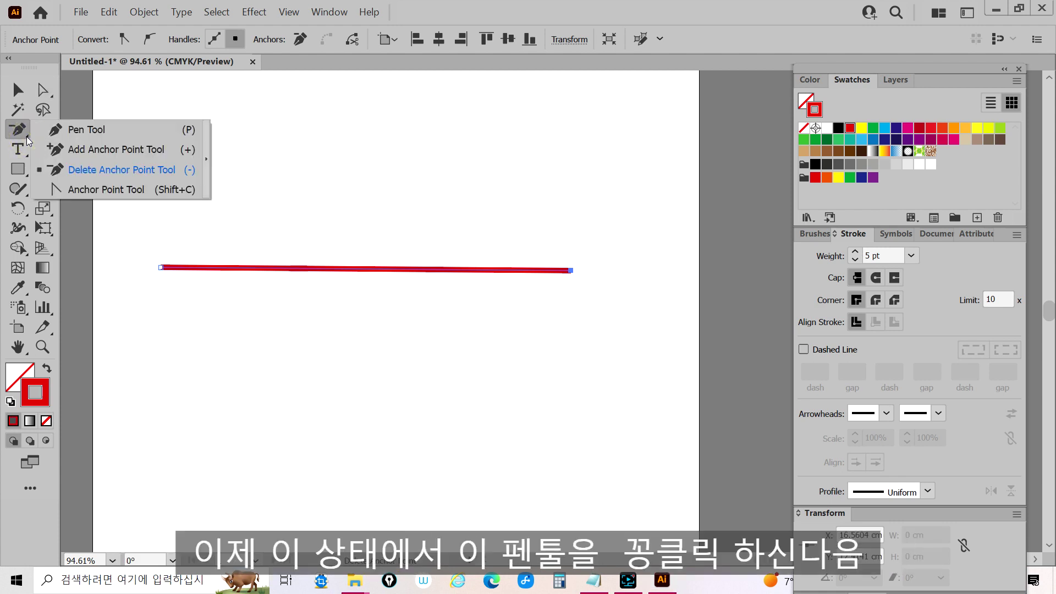
left_click(104, 149)
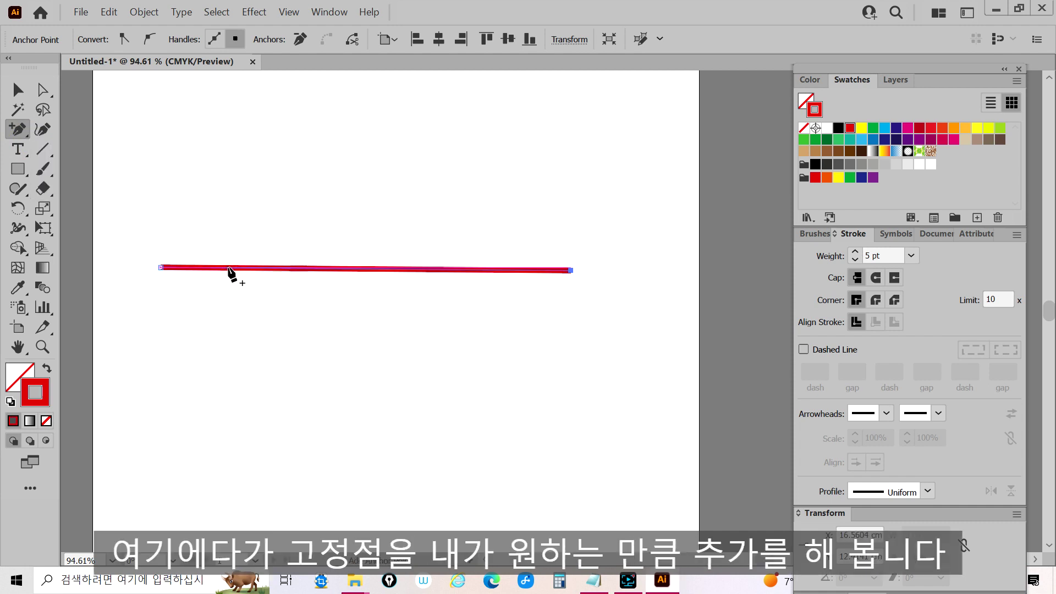
left_click_drag(246, 302, 387, 360)
left_click_drag(345, 308, 369, 421)
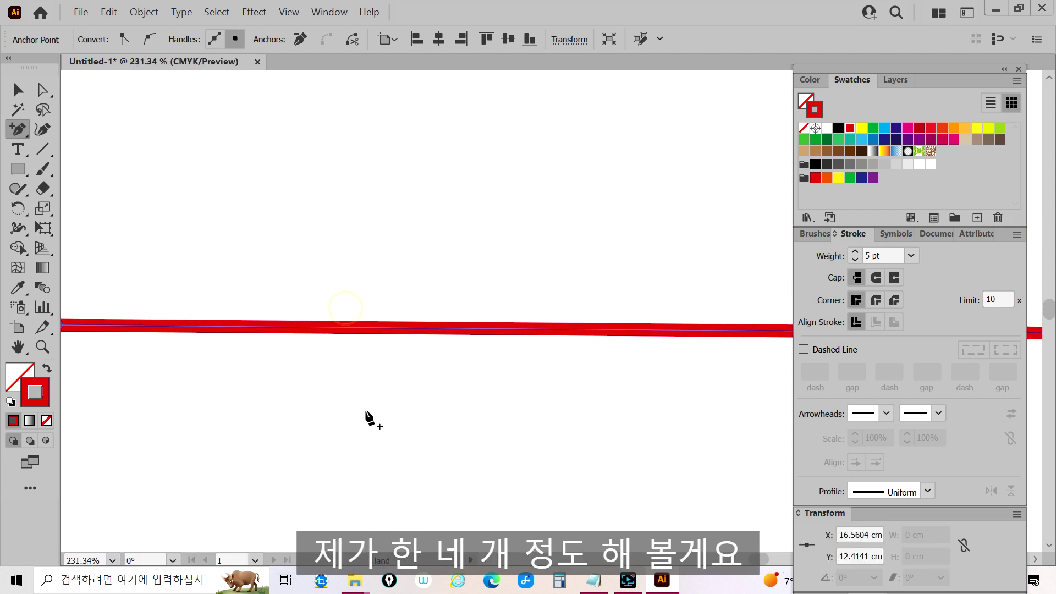
left_click(232, 329)
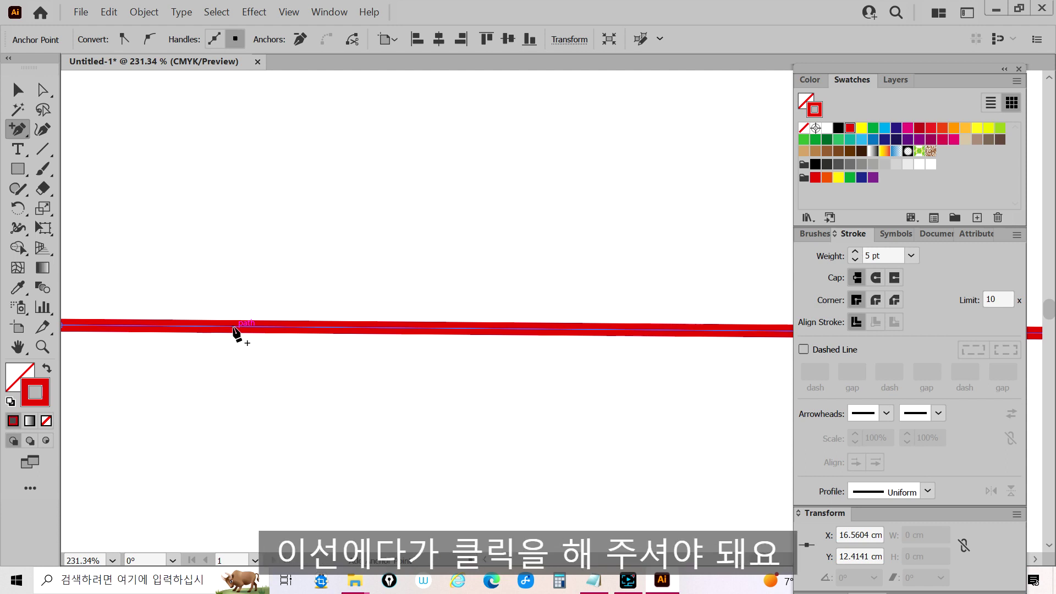
left_click(233, 328)
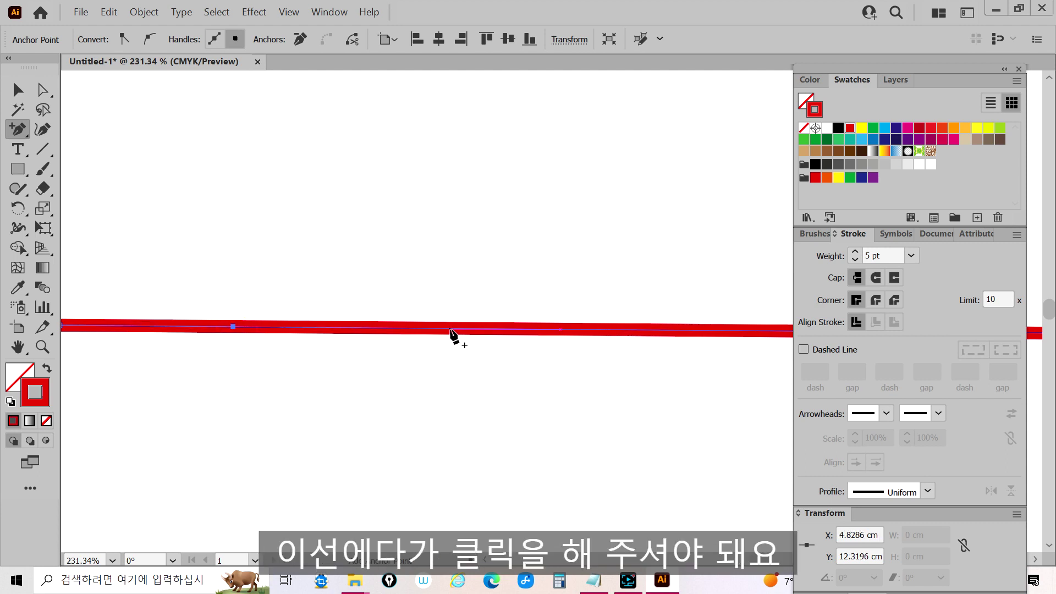
left_click(451, 328)
left_click_drag(530, 396, 398, 394)
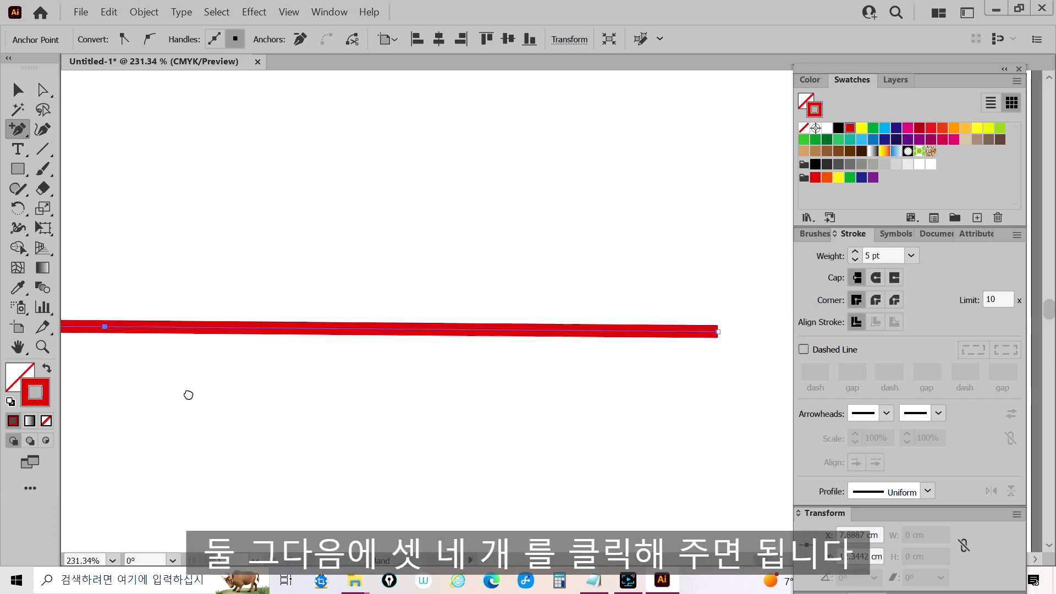
left_click(266, 328)
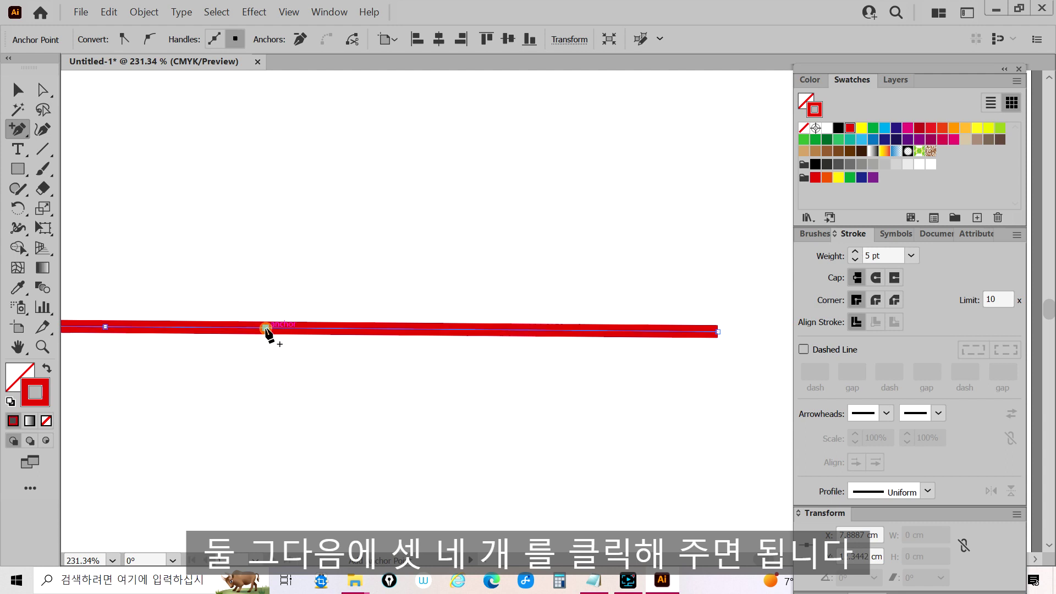
left_click(519, 330)
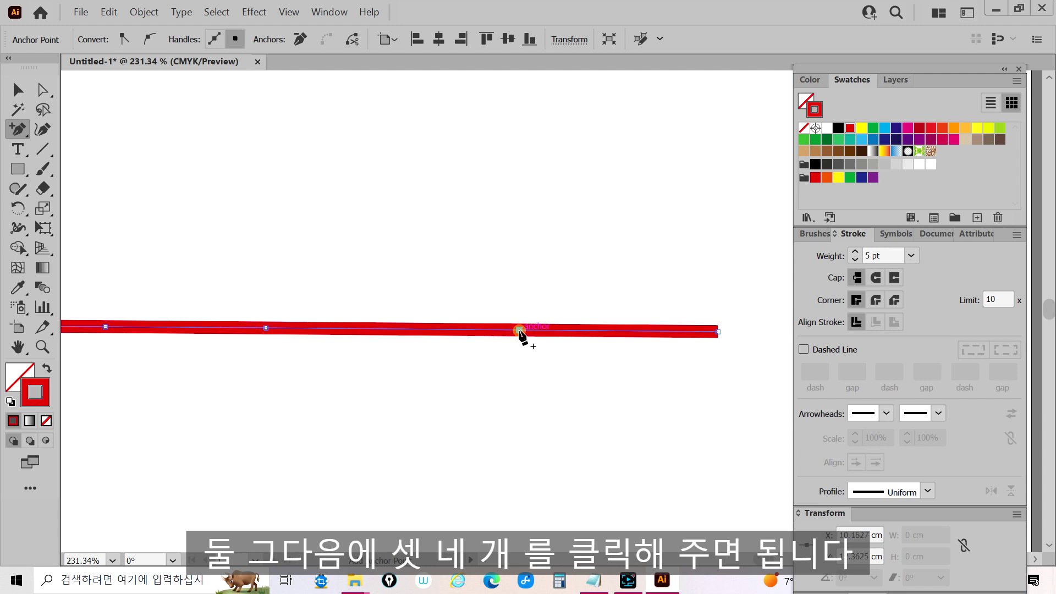
left_click(368, 440, "ctrl+alt")
left_click_drag(278, 431, 441, 407)
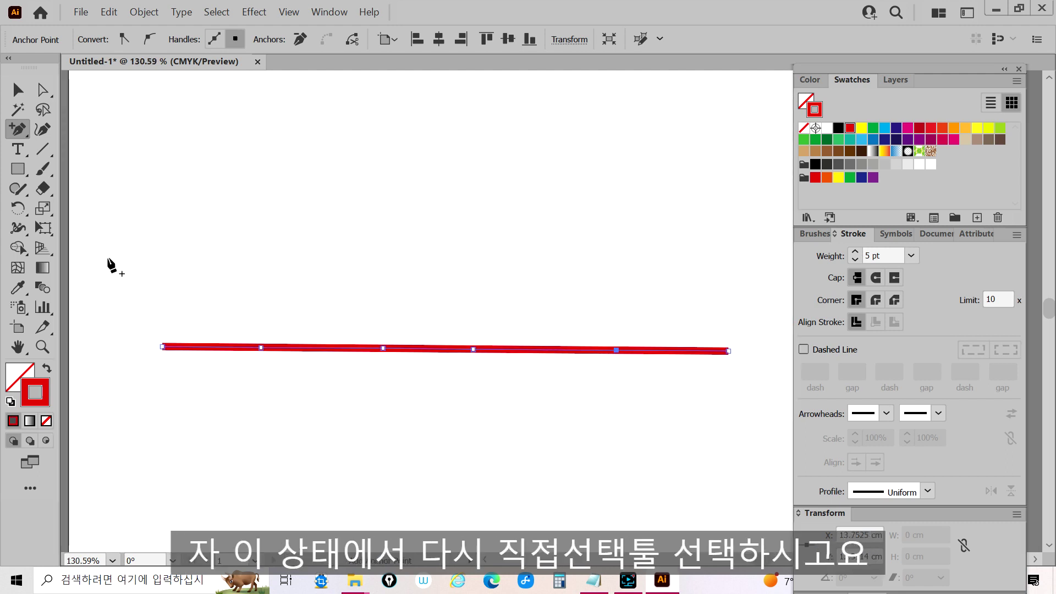
Pull the line's first added anchor point upward to form a peak with the Direct Selection tool
left_click(42, 91)
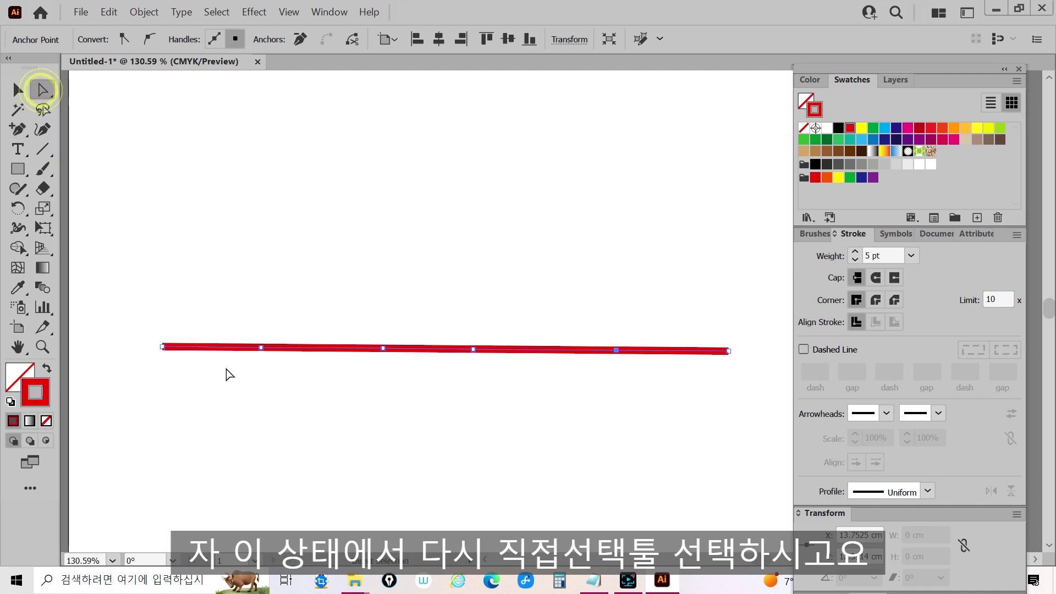
left_click(261, 348)
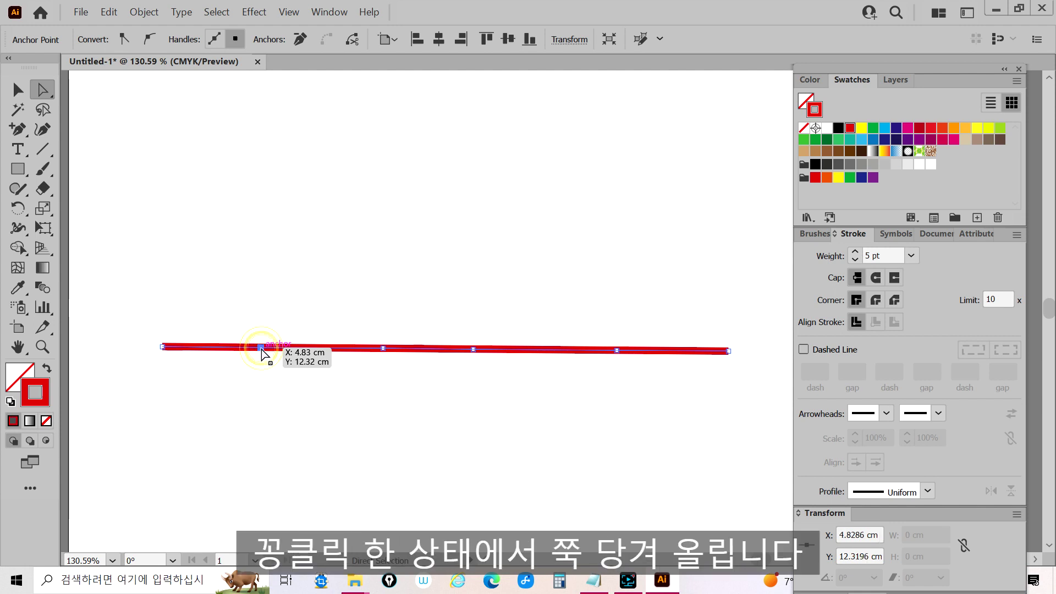
left_click_drag(261, 349, 282, 243)
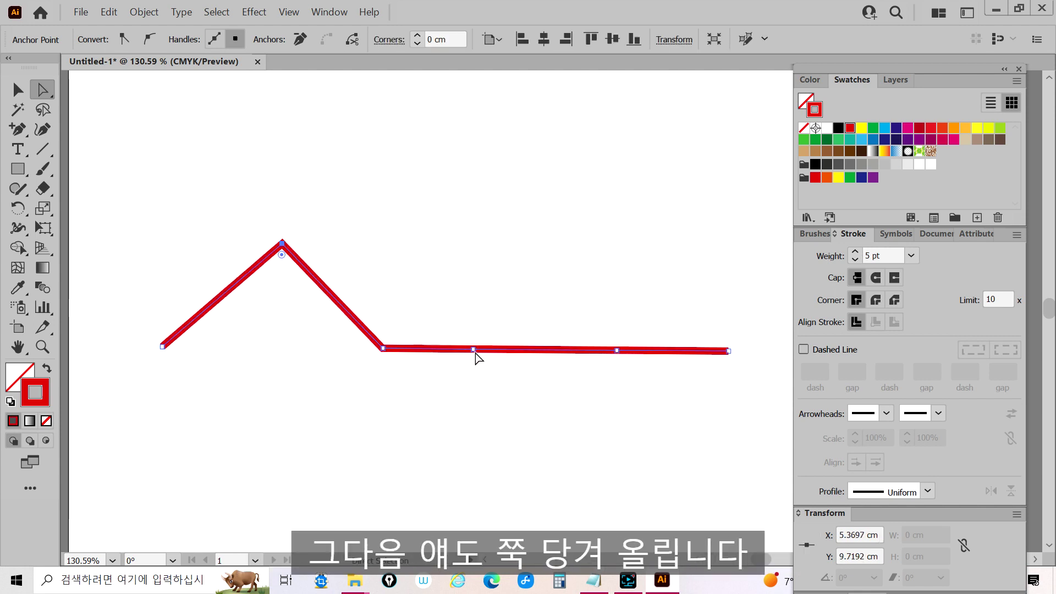
left_click_drag(473, 349, 471, 243)
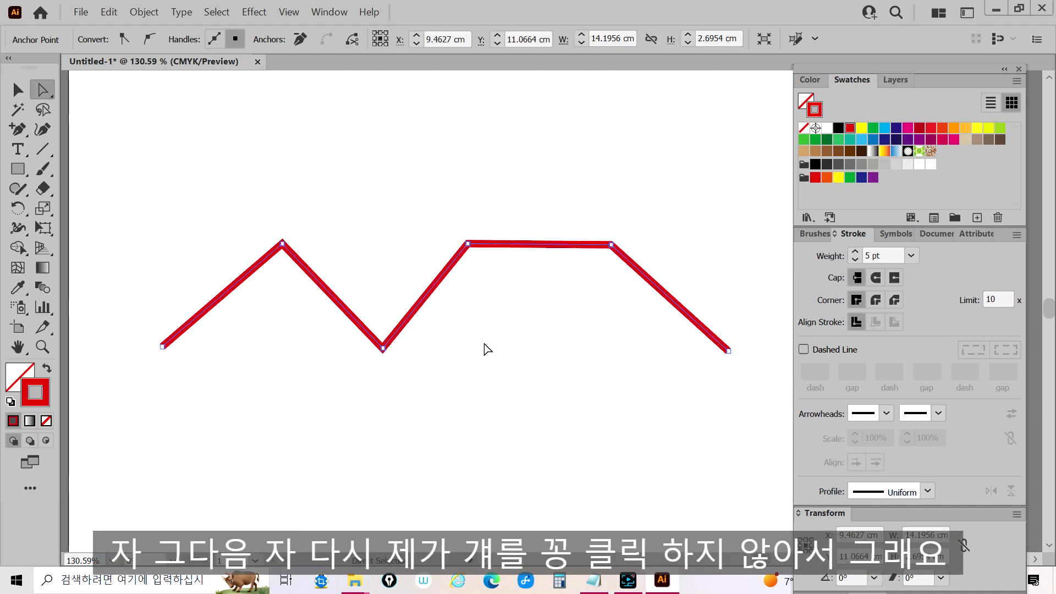
key("ctrl+z")
key("ctrl+z")
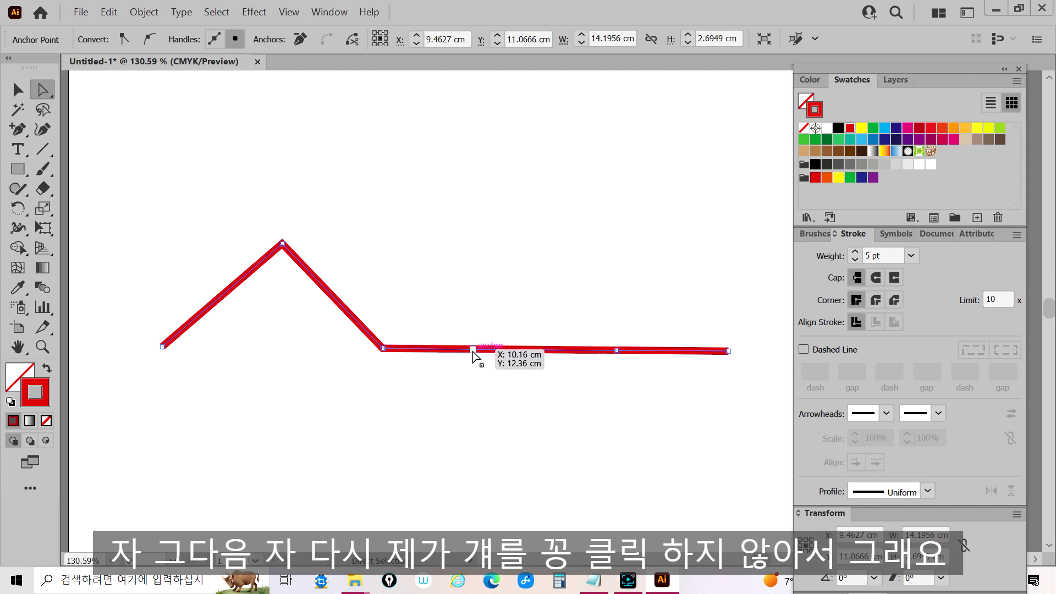
Pull only the third added anchor point up into a second peak and raise the right endpoint to about the same height
left_click(473, 350)
left_click_drag(476, 352, 509, 240)
left_click_drag(728, 351, 691, 235)
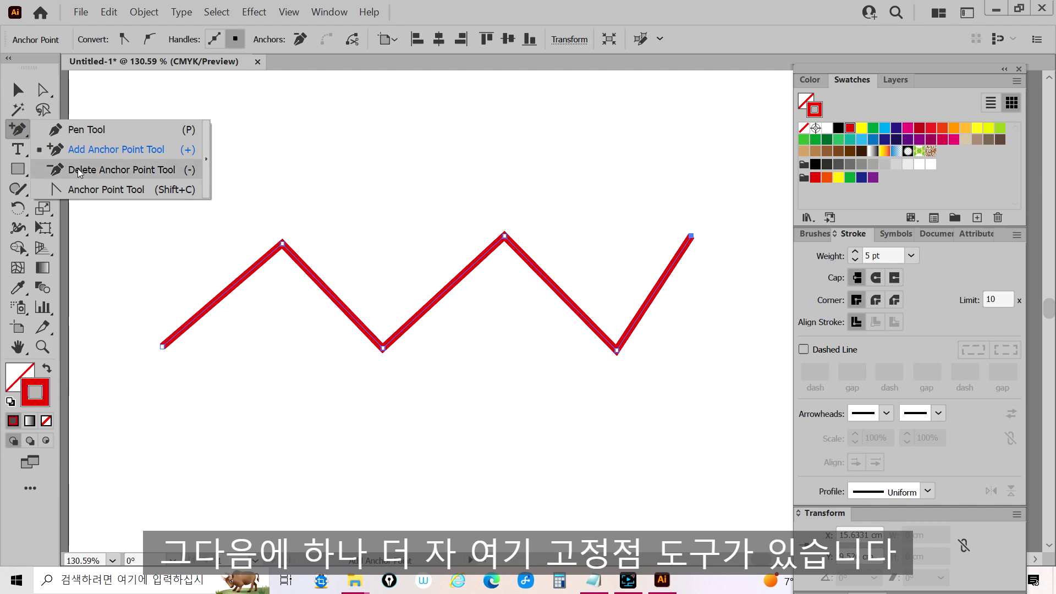
Curve the zigzag's first peak with a shortened right handle using the Anchor Point tool, and convert it back to a corner
left_click(98, 191)
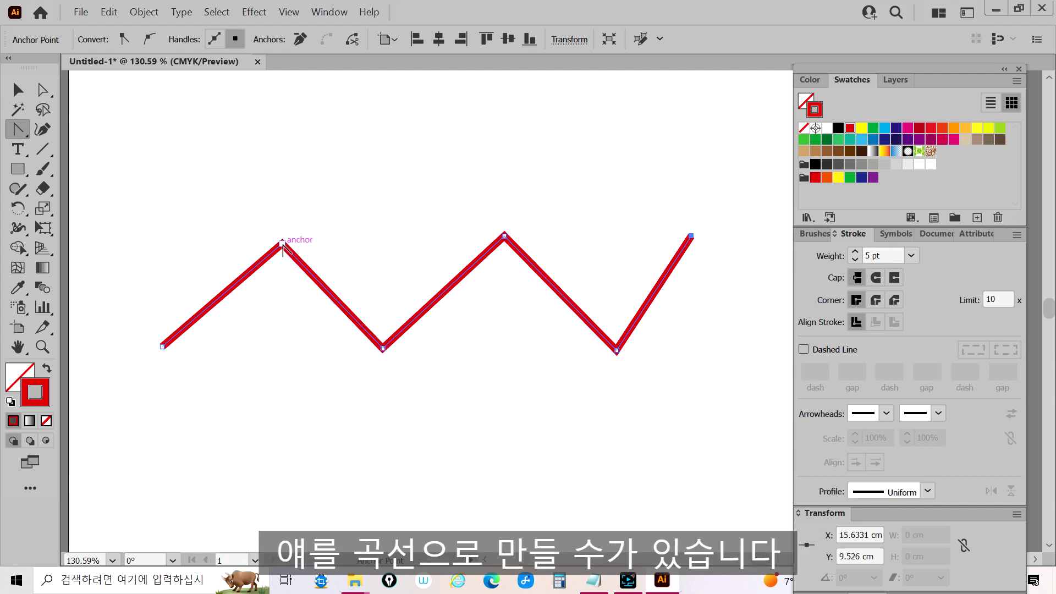
left_click(282, 243)
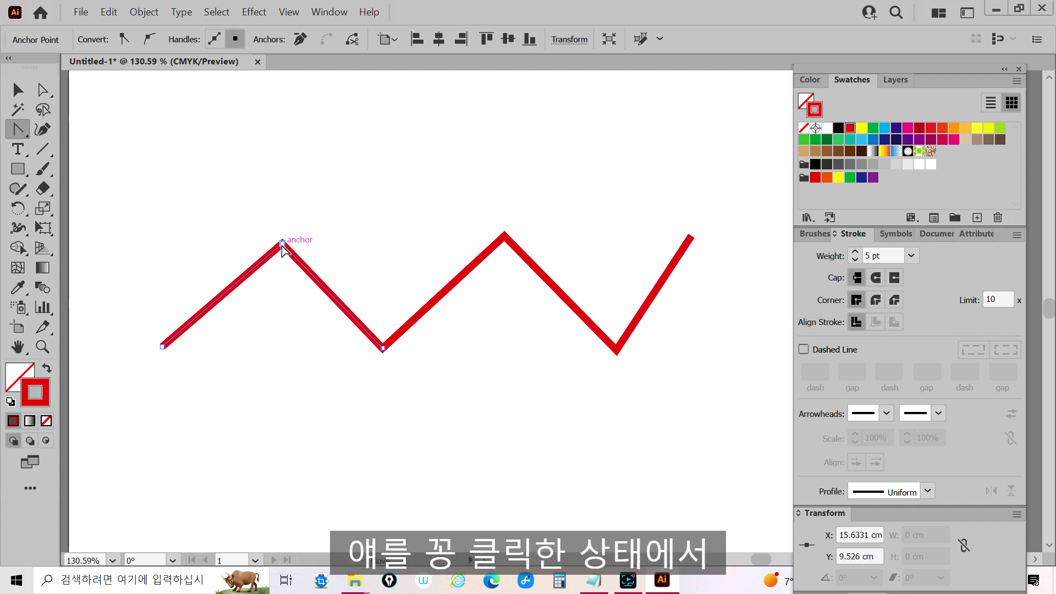
left_click_drag(282, 243, 388, 246)
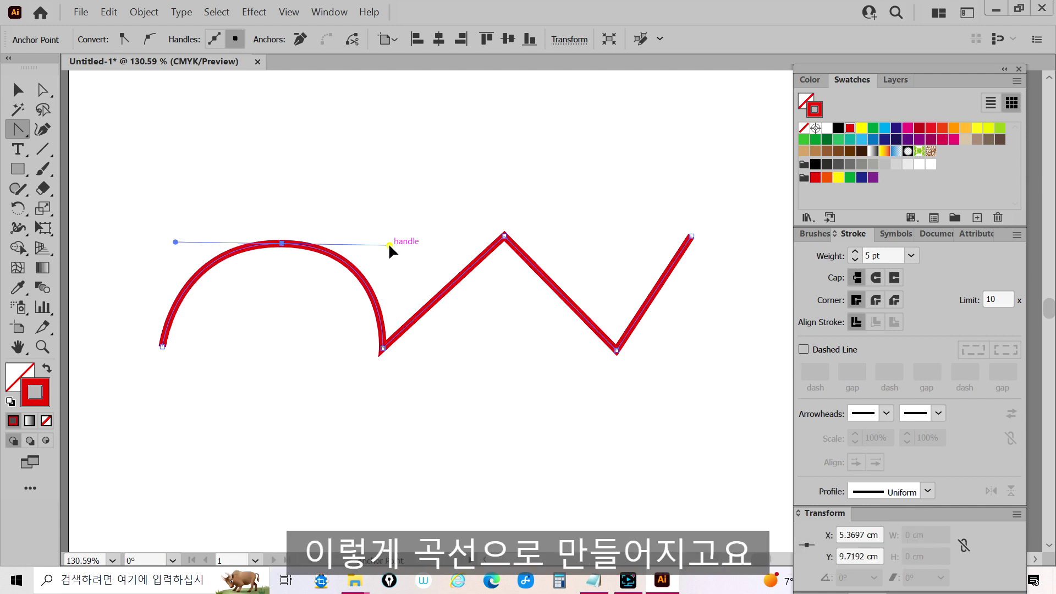
left_click_drag(390, 244, 321, 244)
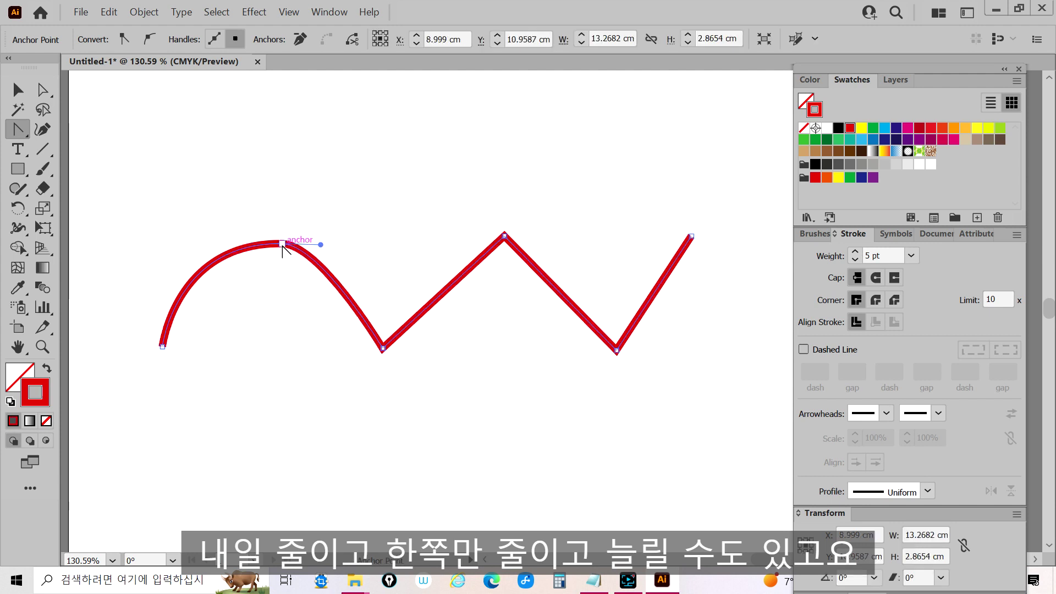
left_click(282, 244)
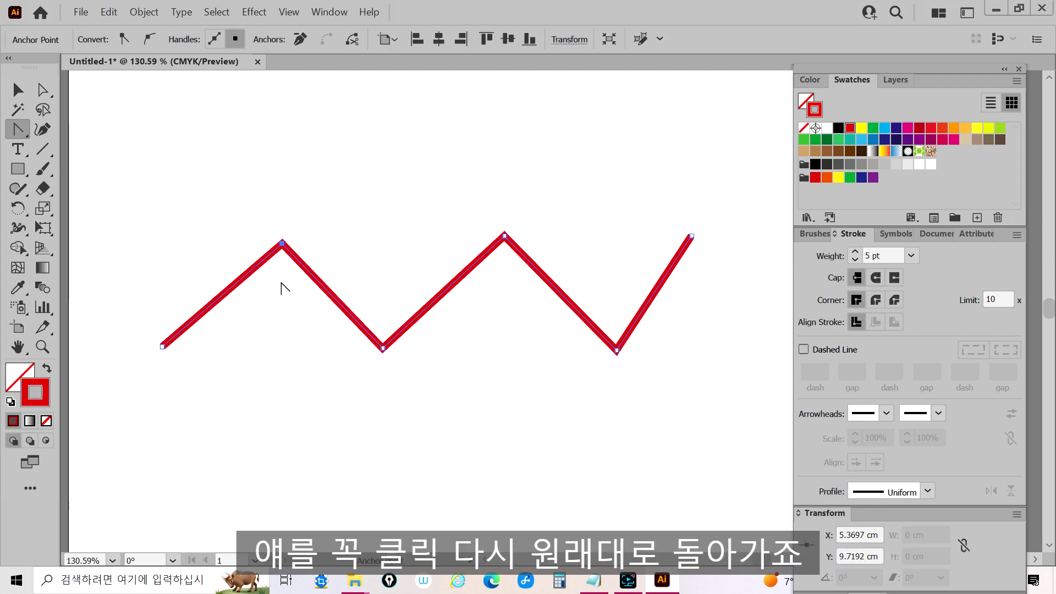
Try rounding the zigzag's second peak with perfectly horizontal handles, and convert it back to a sharp corner
left_click(505, 238)
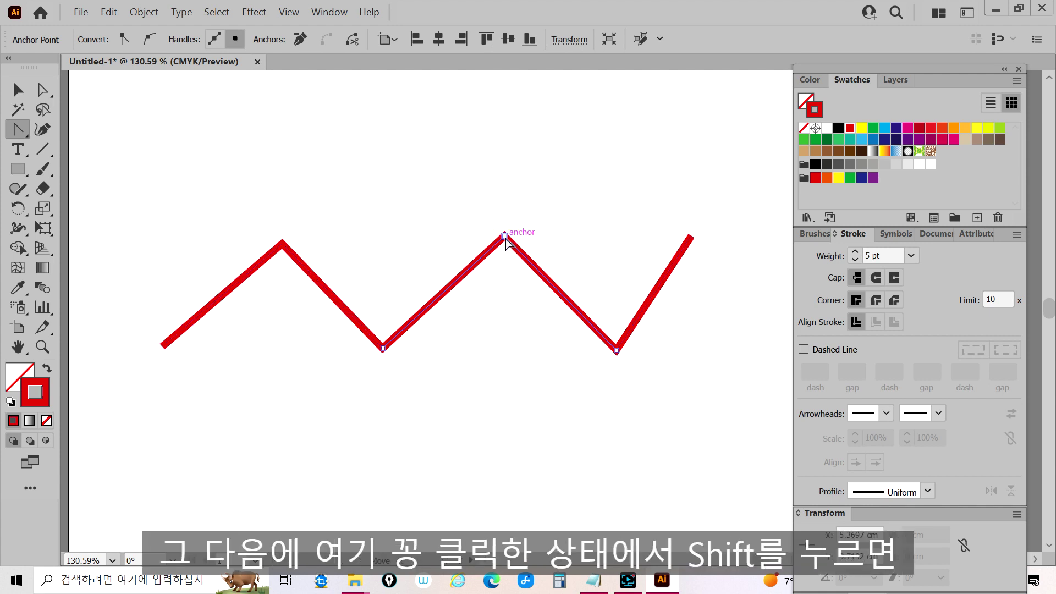
left_click_drag(505, 238, 645, 236)
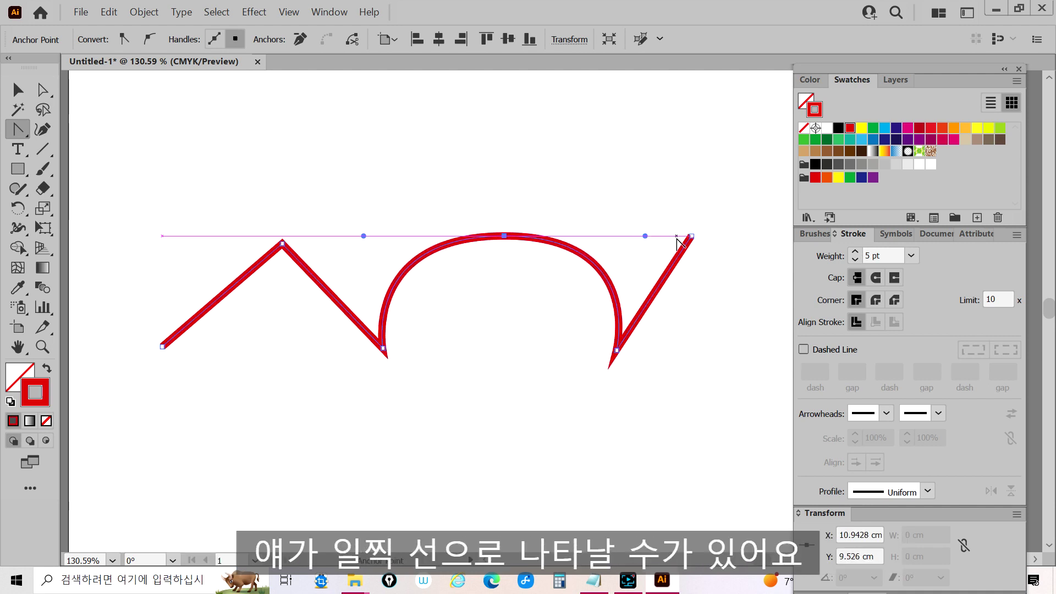
key("ctrl+z")
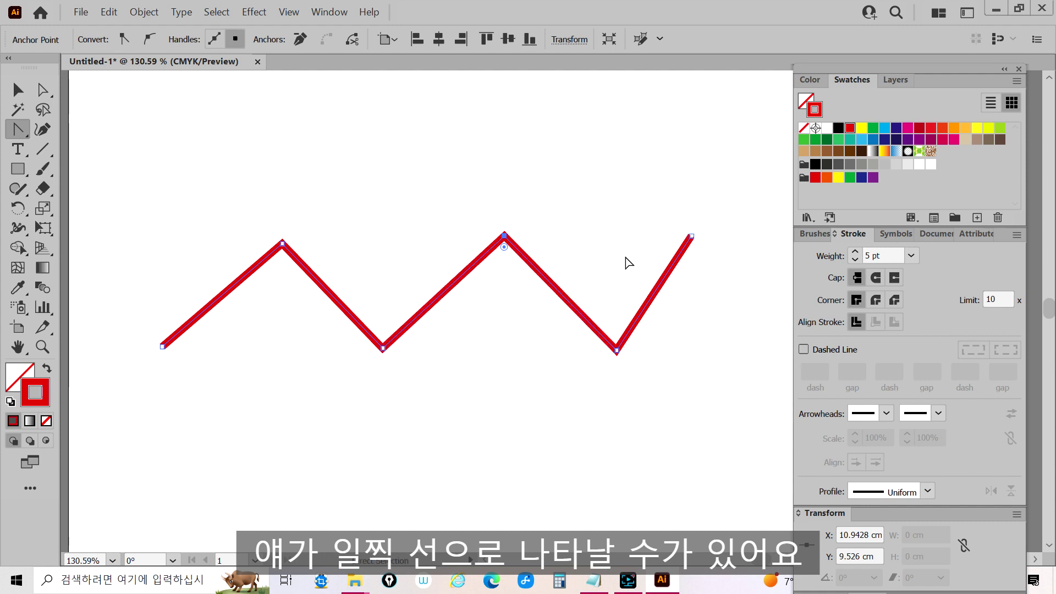
left_click_drag(505, 238, 620, 239)
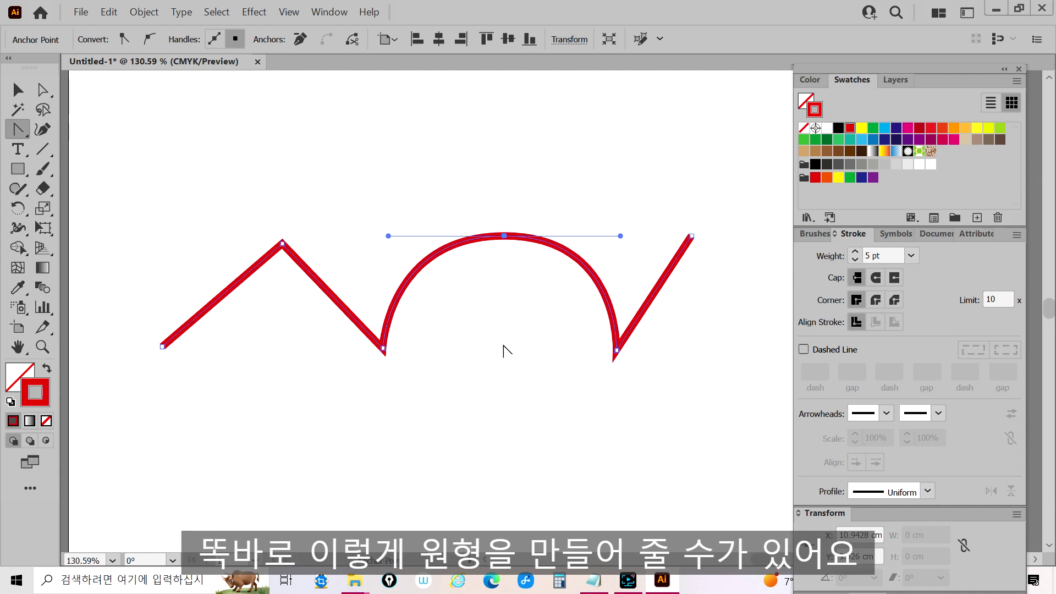
left_click(504, 236)
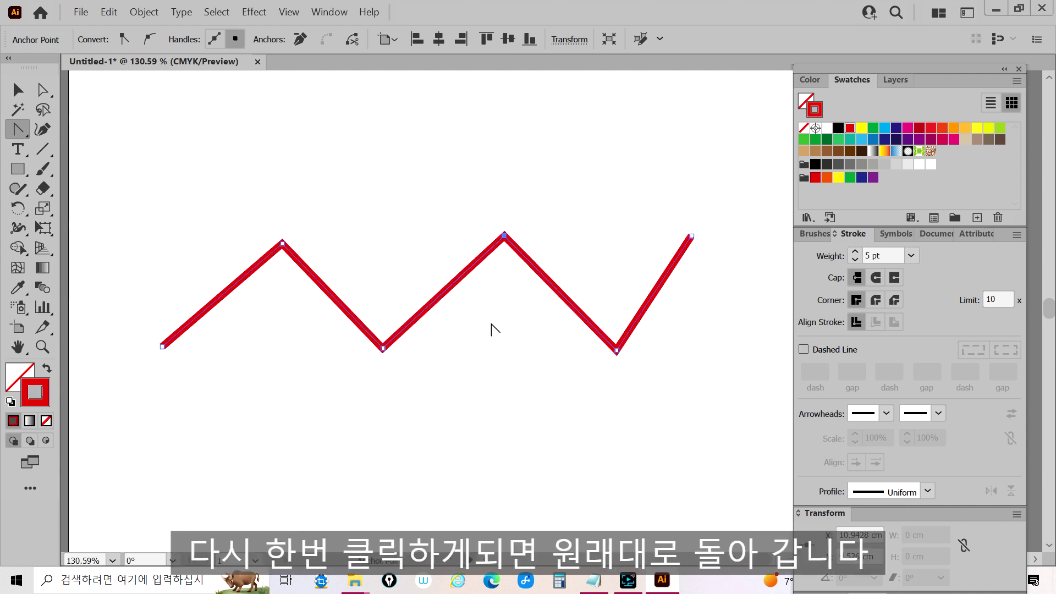
Start a new Pen path above the zigzag with three straight segments going up, down and up
left_click(16, 131)
left_click(107, 129)
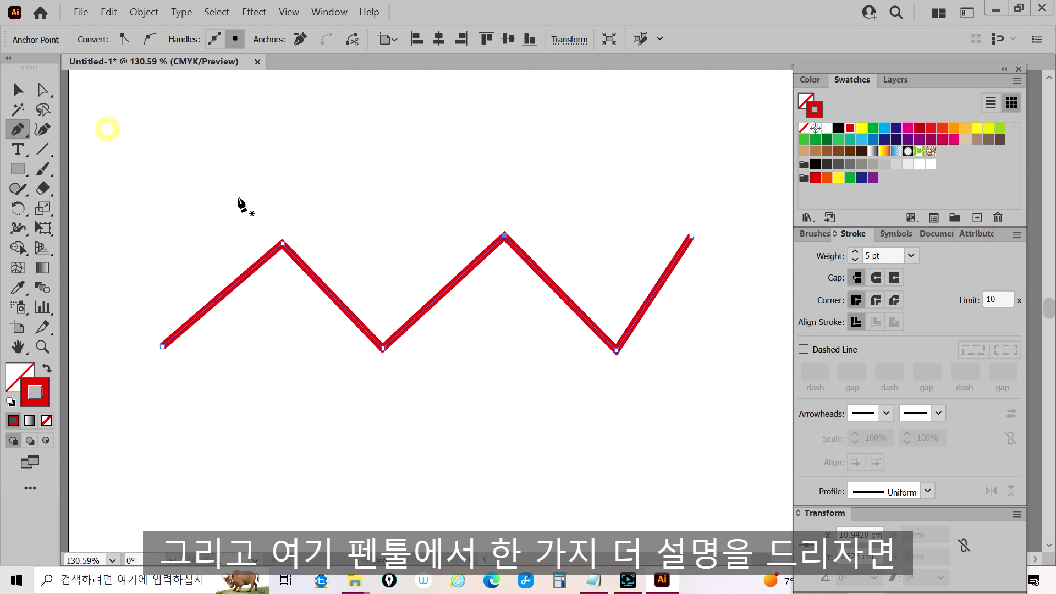
left_click(174, 228)
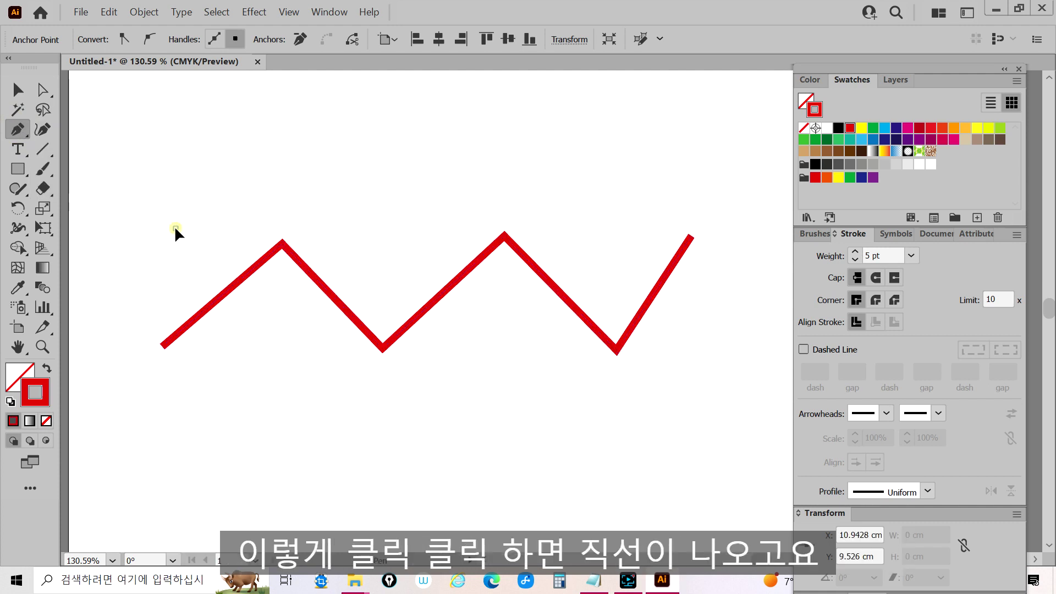
left_click(251, 171)
left_click(307, 228)
left_click(379, 170)
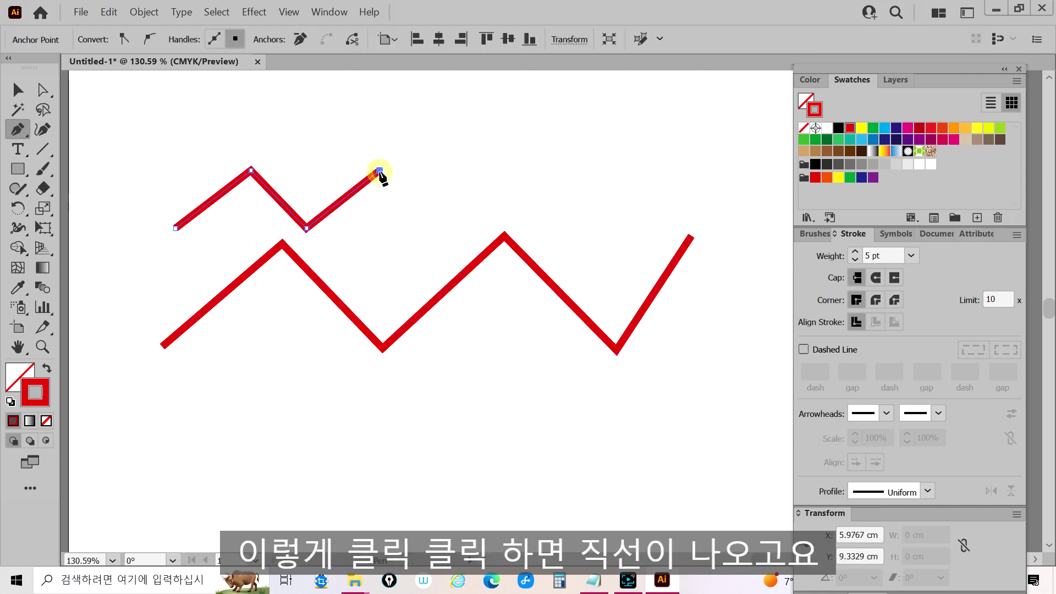
Continue the Pen path with six freehand curved segments that loop clockwise to counterclockwise across the zigzag, ending near its upper middle
left_click(456, 226)
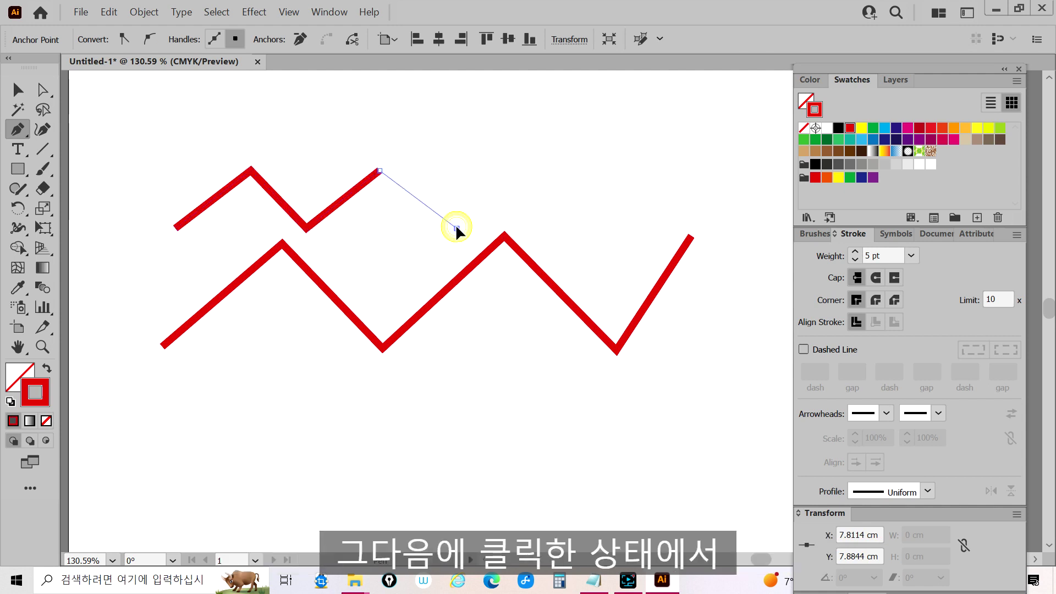
left_click_drag(456, 228, 478, 320)
left_click_drag(540, 311, 600, 301)
left_click_drag(601, 215, 576, 183)
left_click_drag(508, 170, 495, 188)
left_click_drag(435, 154, 392, 128)
left_click_drag(365, 246, 388, 316)
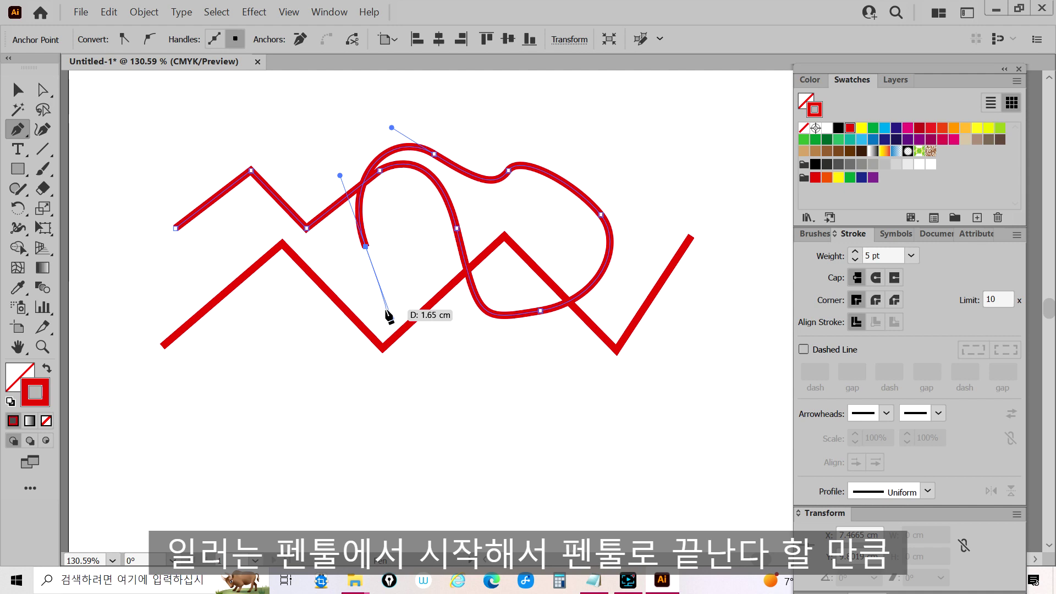
left_click_drag(388, 317, 389, 316)
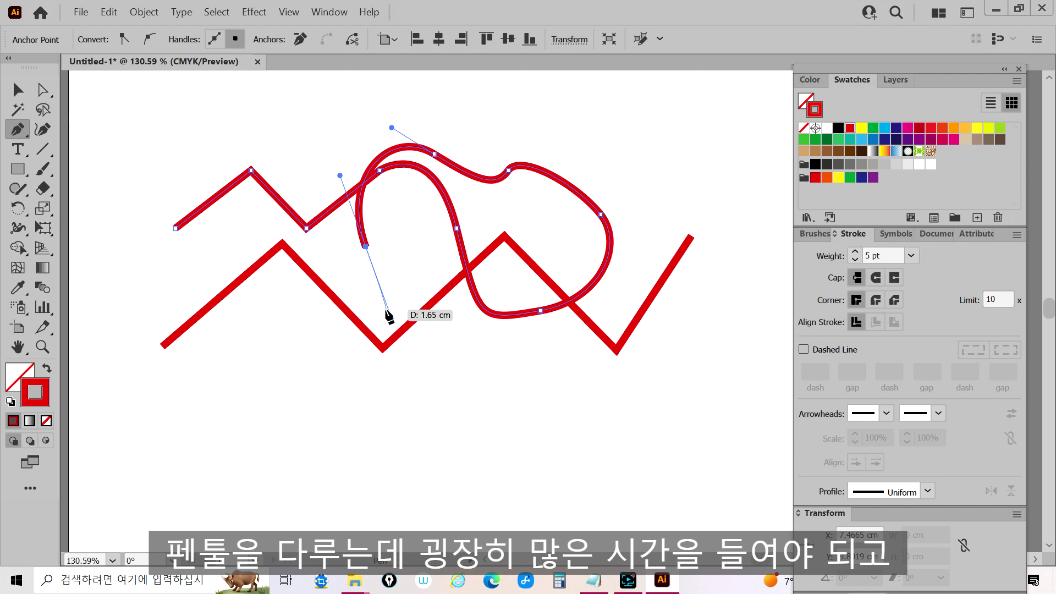
left_click_drag(388, 316, 388, 316)
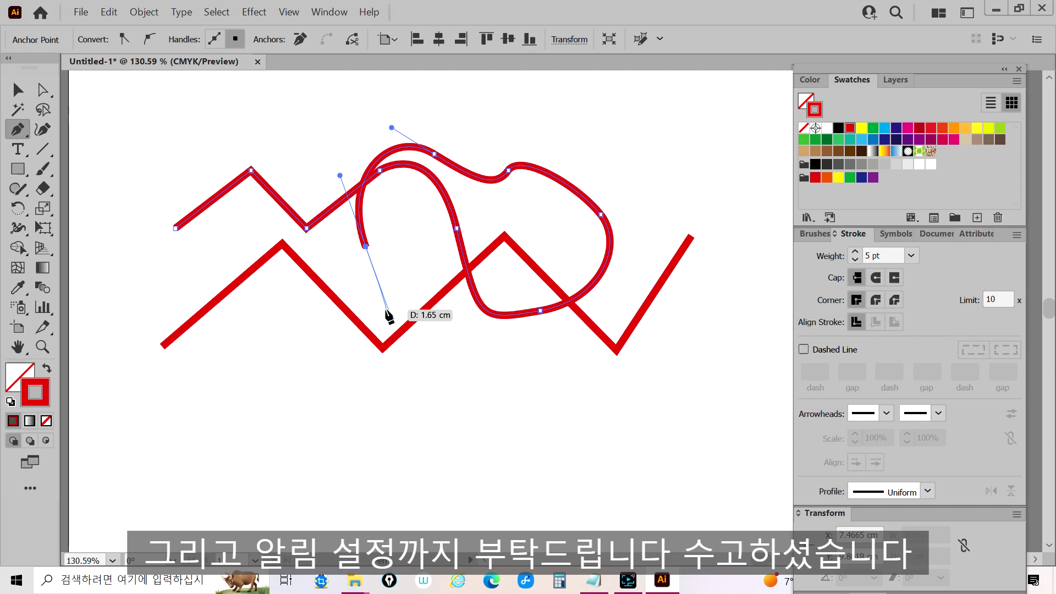